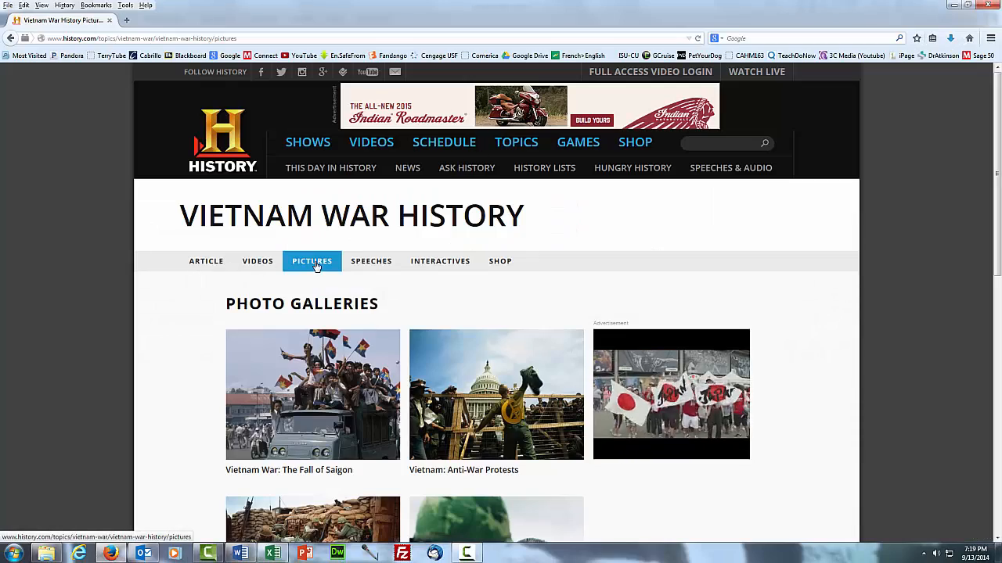
Open the "Vietnam War: The Fall of Saigon" gallery and advance to the photo of traffic snarling South Vietnam's streets
left_click(316, 394)
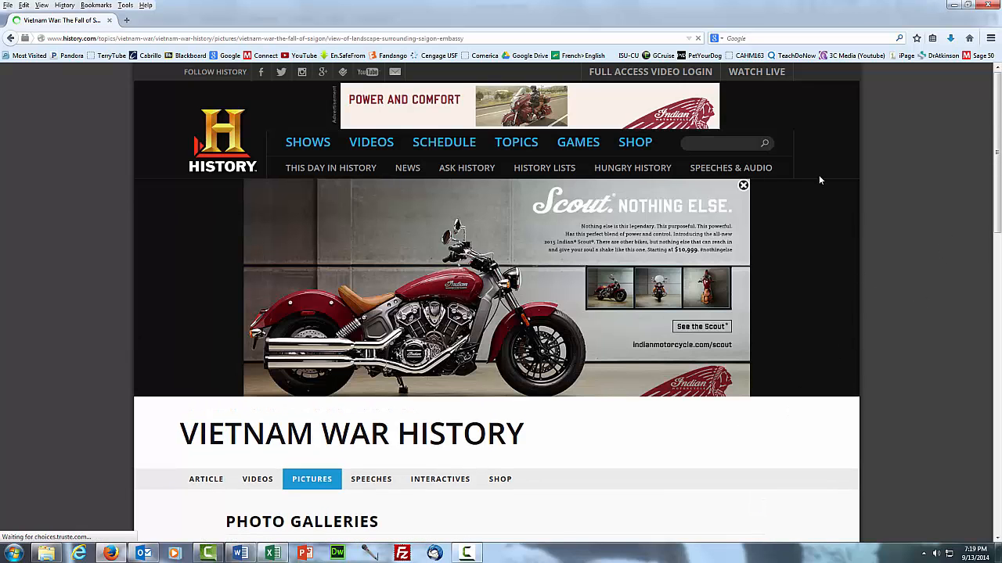
left_click_drag(998, 205, 1001, 356)
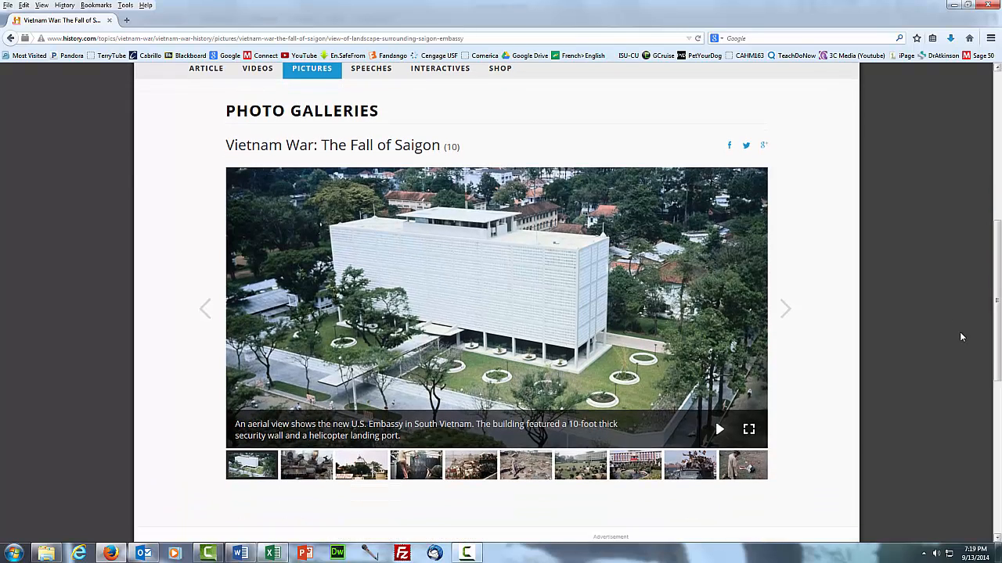
left_click(787, 312)
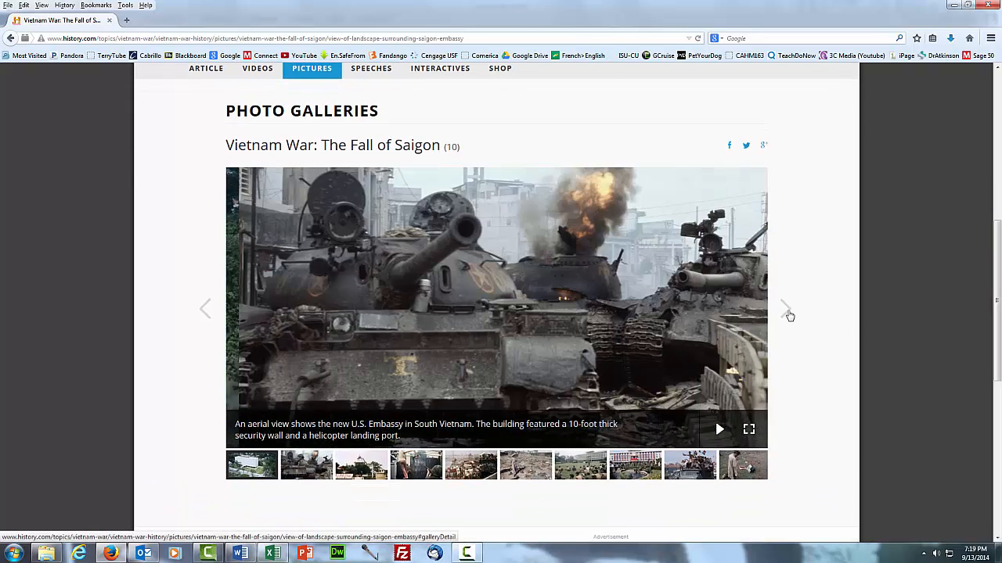
left_click(789, 313)
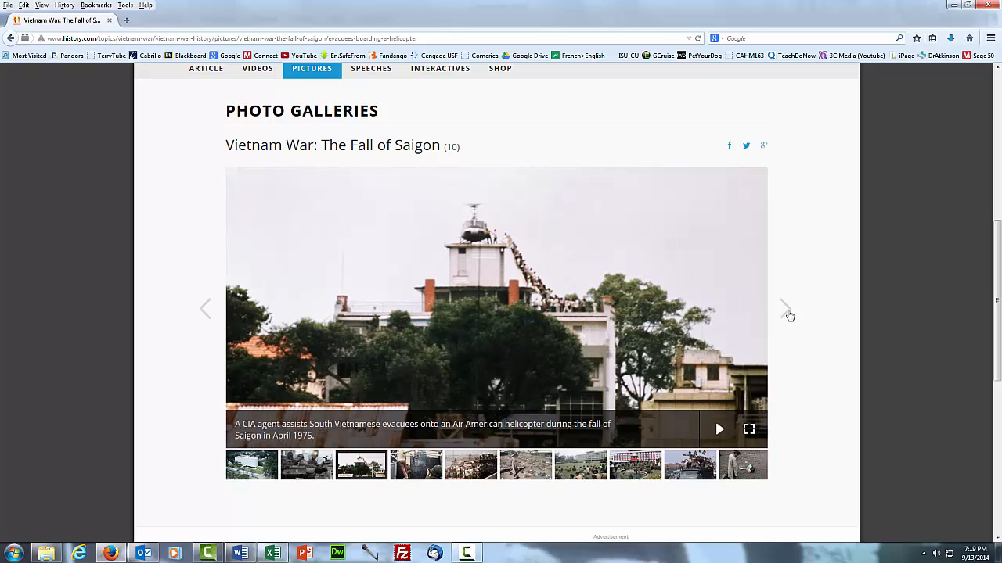
left_click(787, 312)
left_click(787, 311)
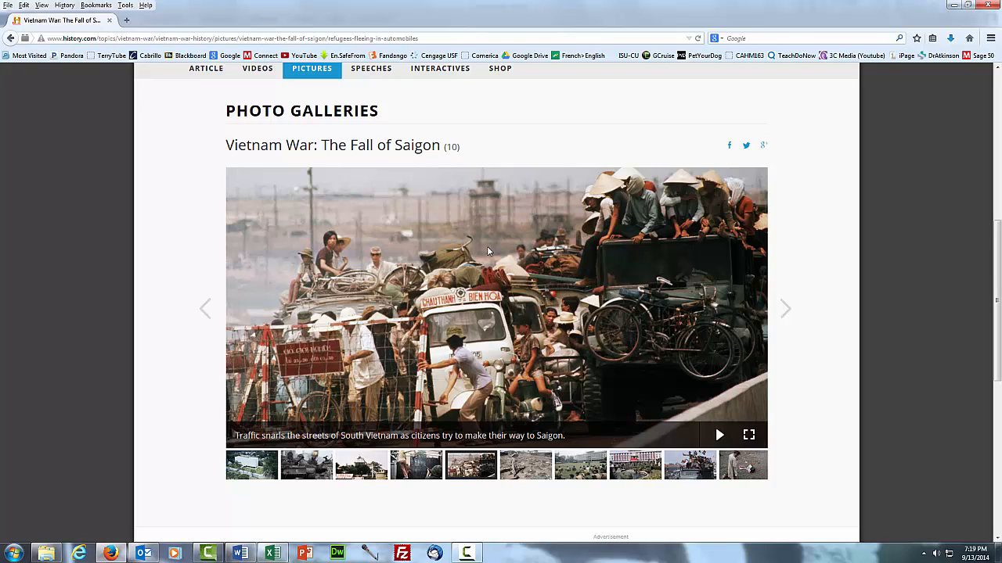
Copy the traffic photo and paste it into the Word document directly above the opening Vietnam War paragraph
right_click(492, 215)
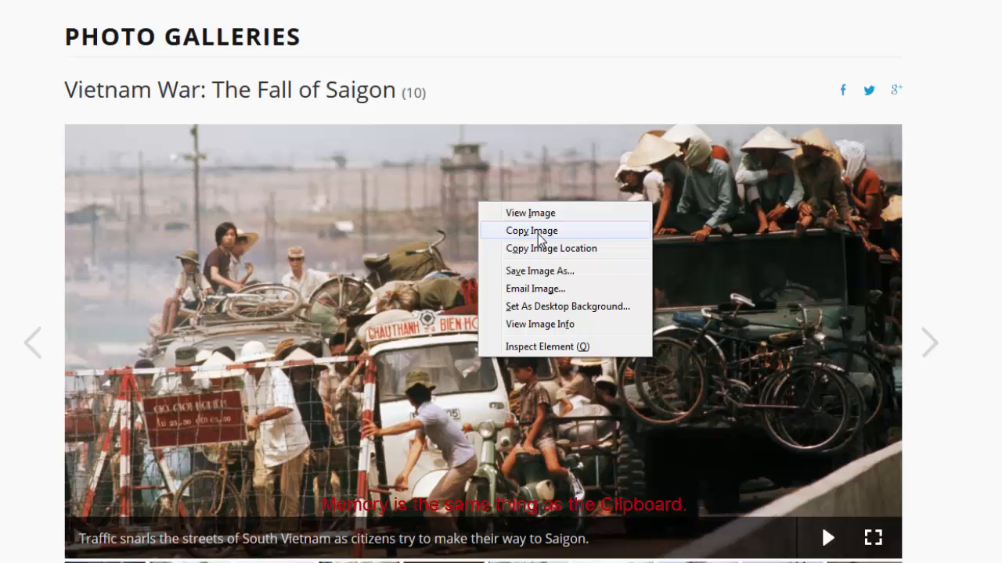
left_click(538, 231)
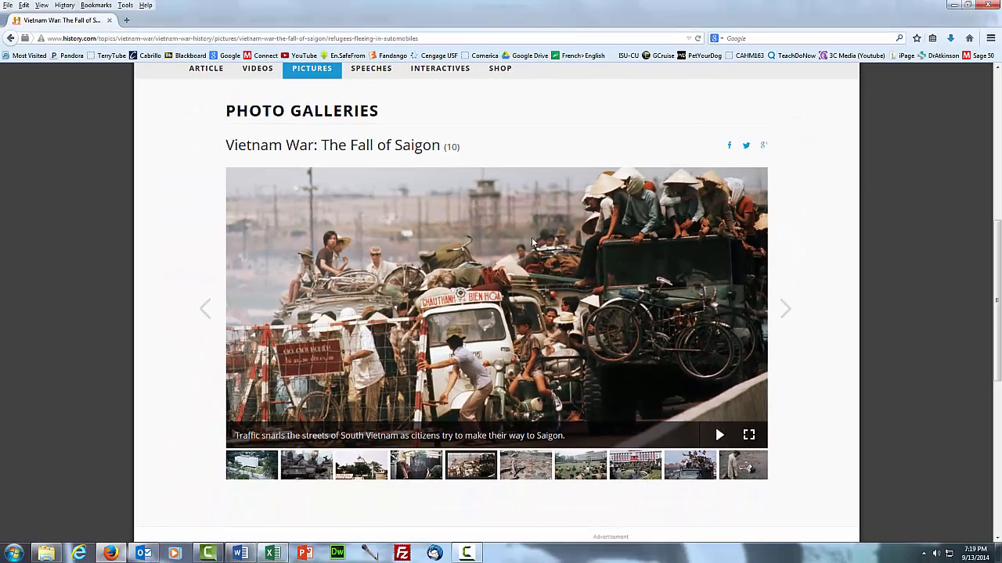
key("alt+Tab")
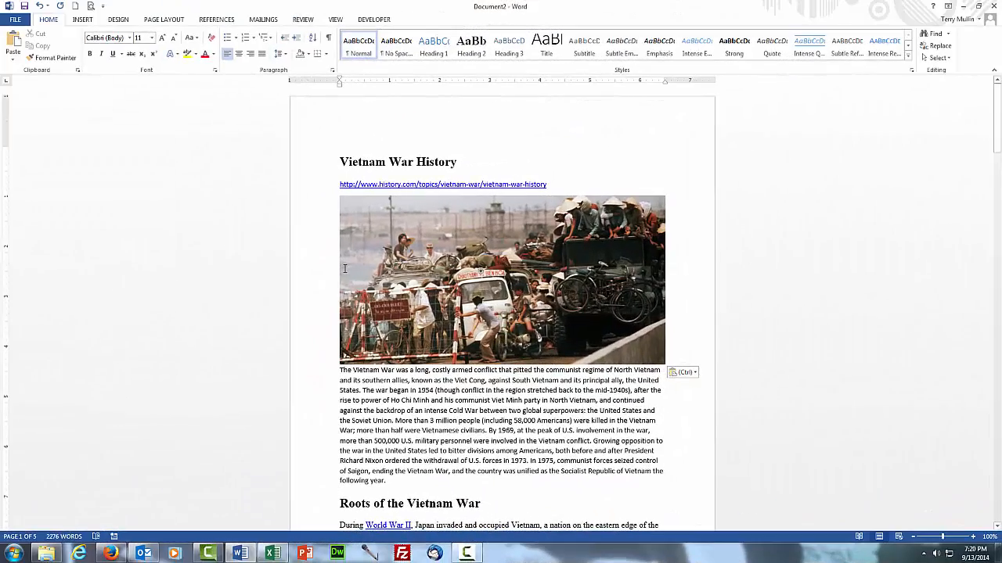
Return to the Firefox gallery and advance to the photo of North Vietnamese troops washing in the palace's fountain
key("alt+Tab")
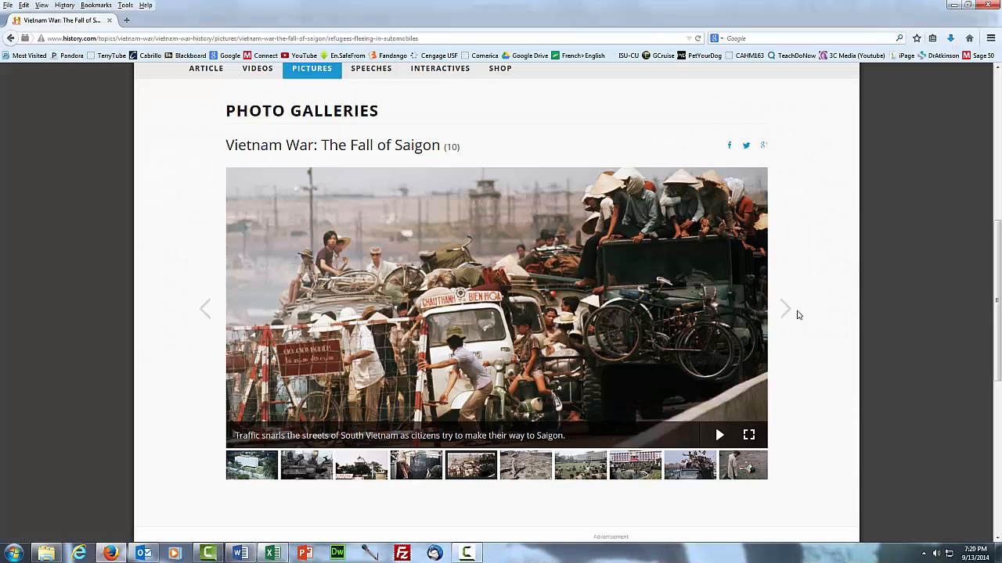
left_click(787, 312)
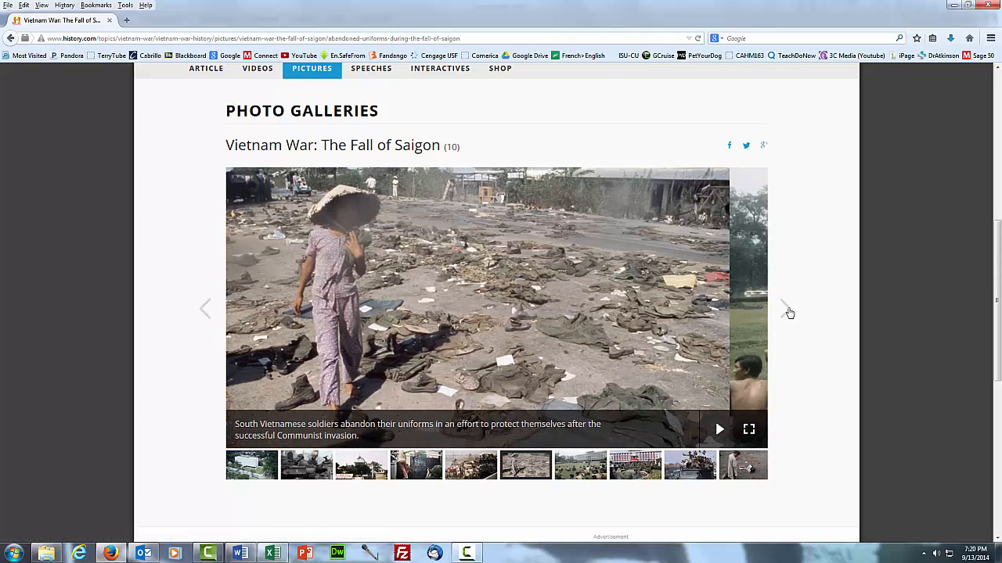
left_click(787, 311)
left_click(788, 312)
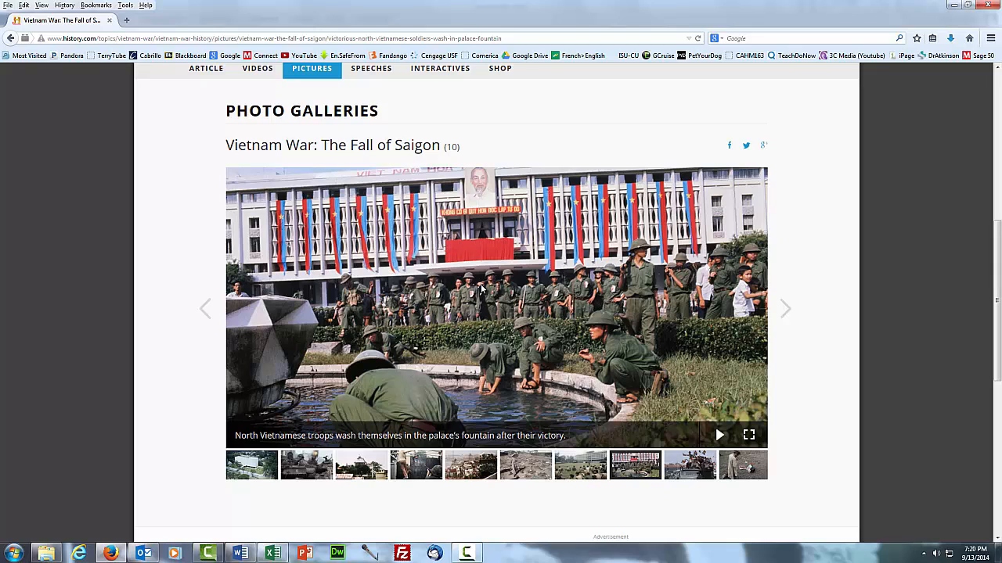
Save the fountain photo as victorious-north-vietnamese-soldiers-P in the VietnamImages folder on the Desktop
right_click(481, 288)
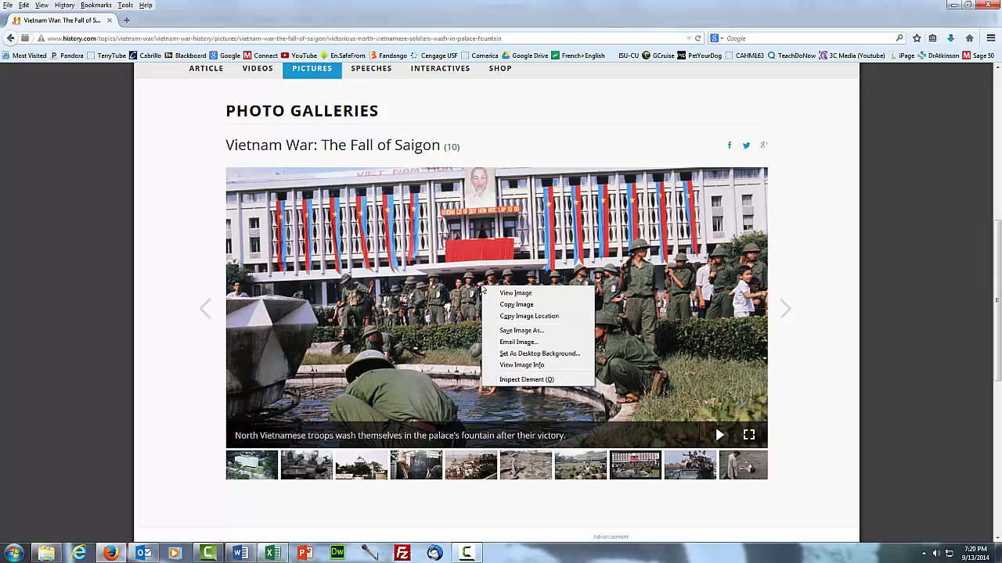
left_click(521, 332)
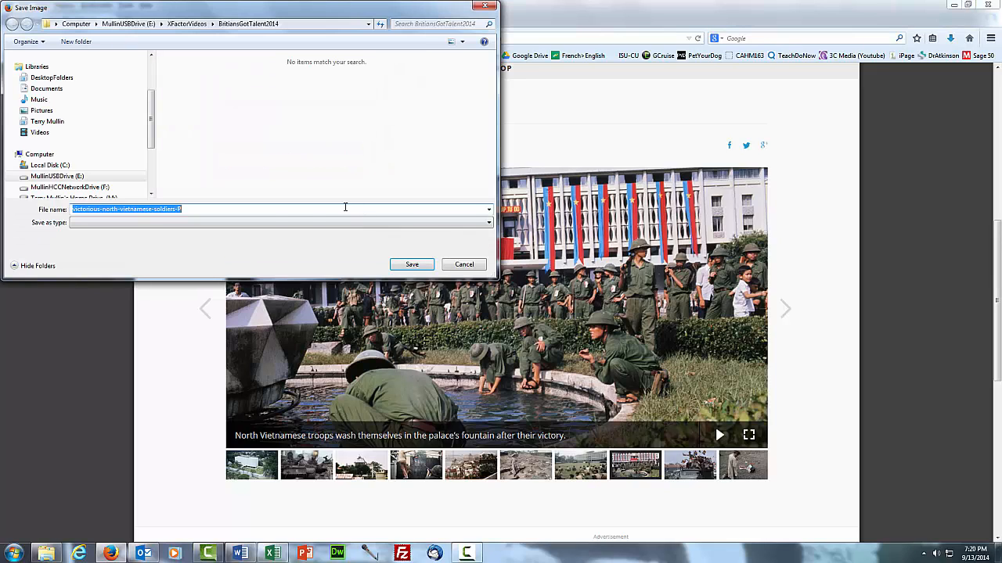
left_click_drag(154, 141, 156, 76)
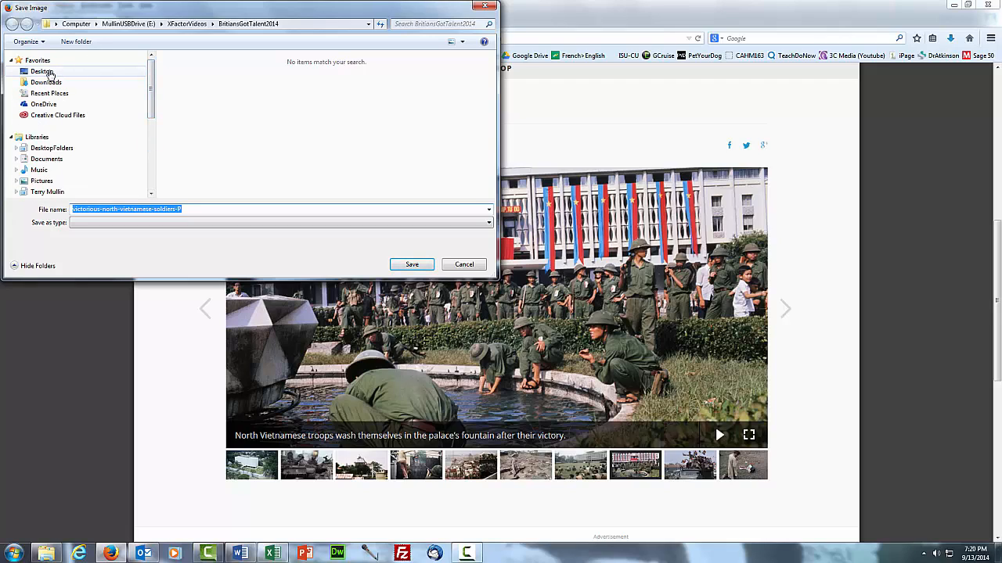
left_click(49, 73)
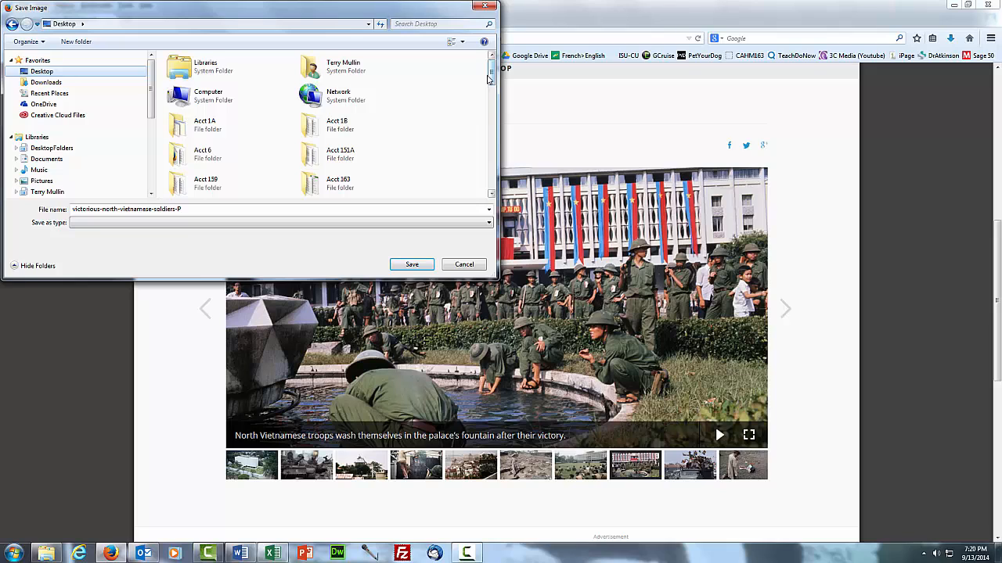
left_click_drag(491, 81, 495, 181)
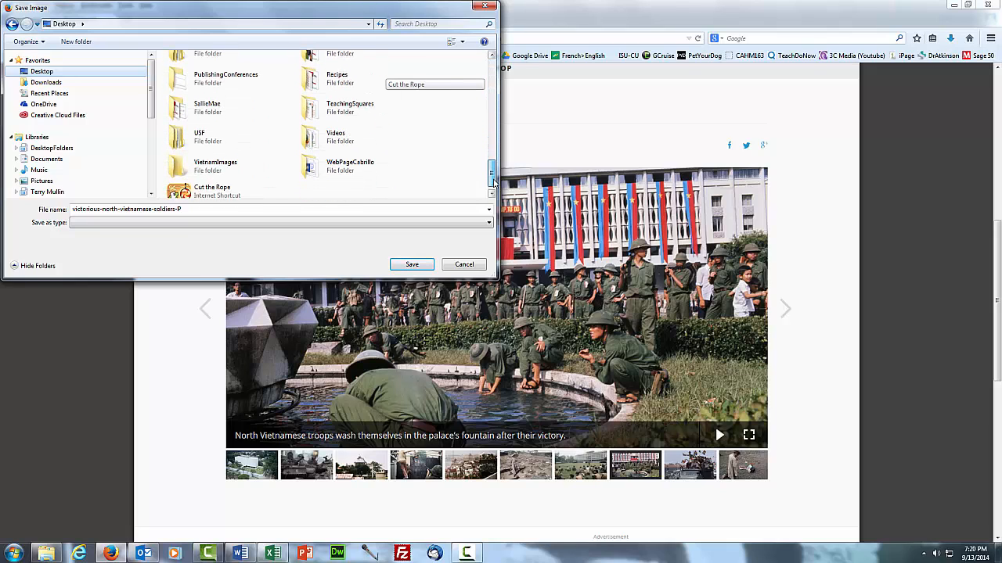
double_click(227, 170)
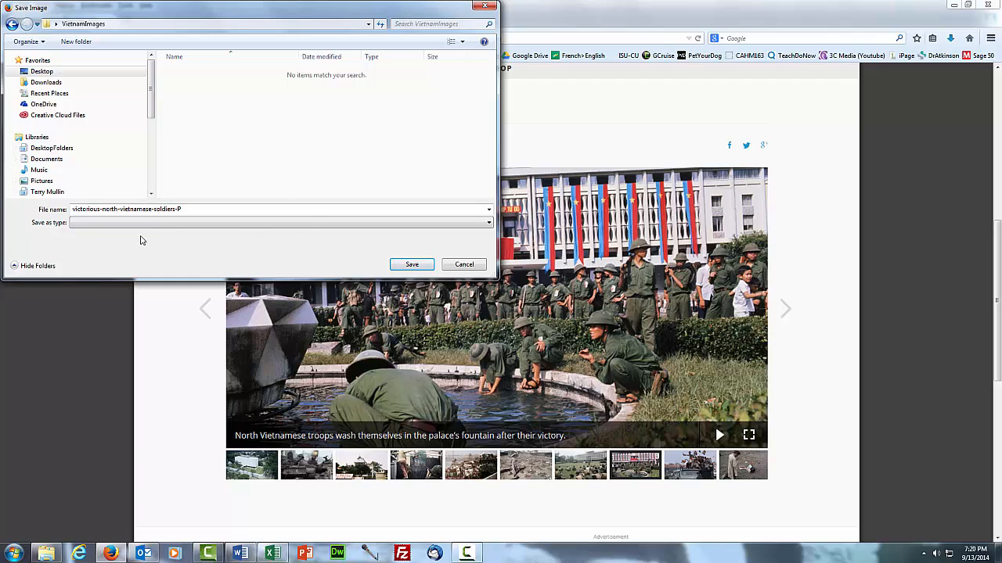
left_click(411, 266)
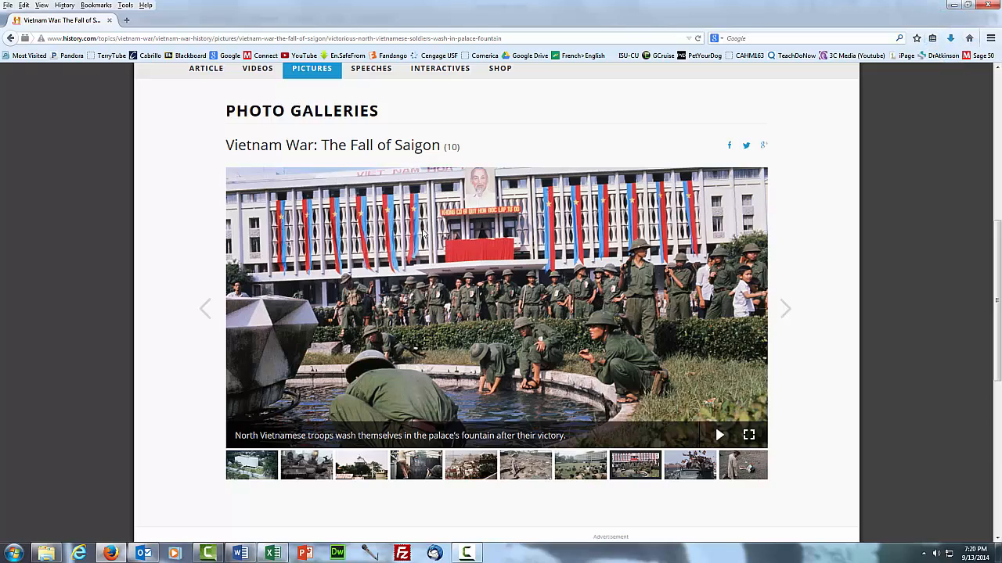
In the Word document, insert victorious-north-vietnamese-soldiers-P from the Desktop's VietnamImages folder below the heading "Vietnam War: U.S. Intervention Begins"
key("alt+Tab")
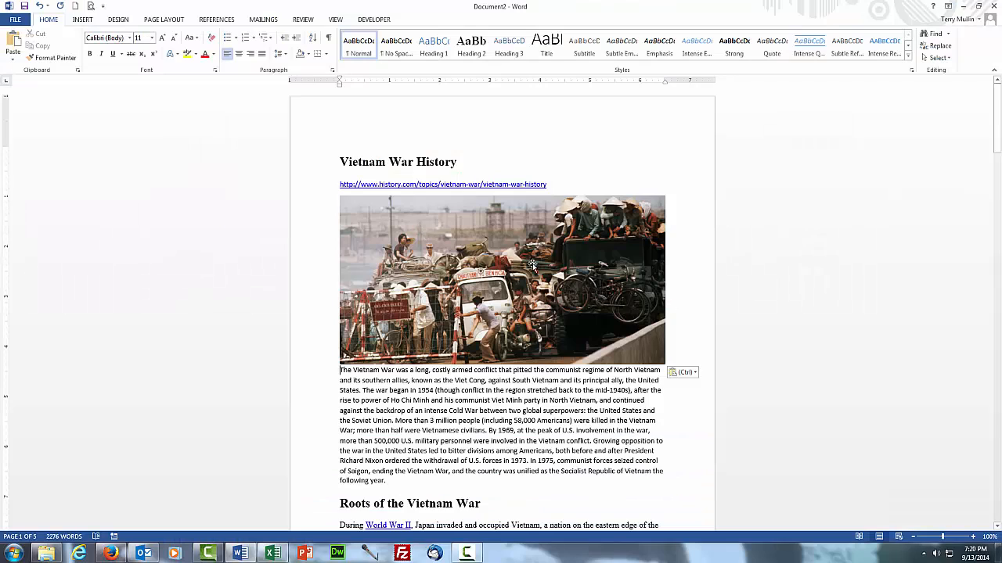
scroll(690, 332, "down", 12)
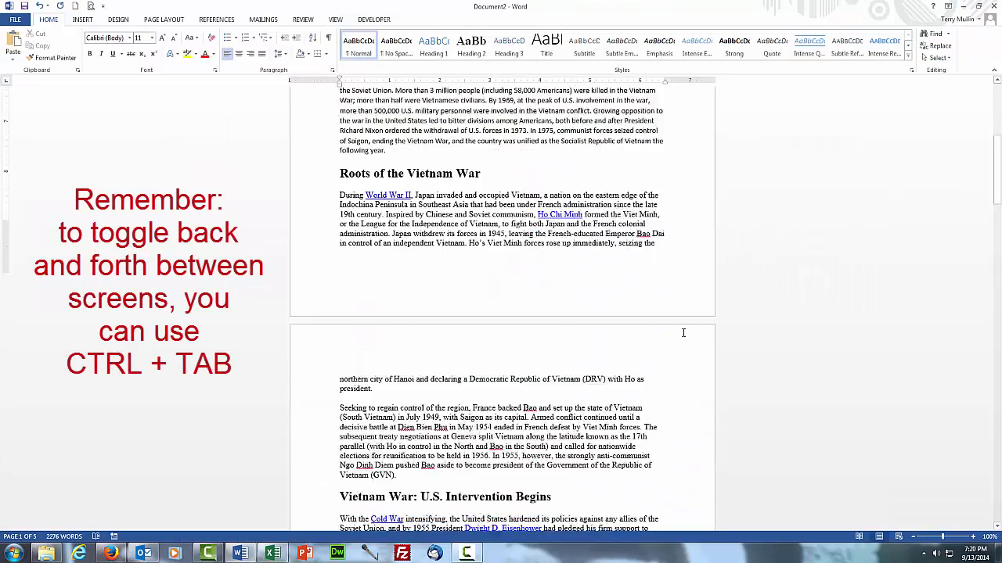
left_click(341, 299)
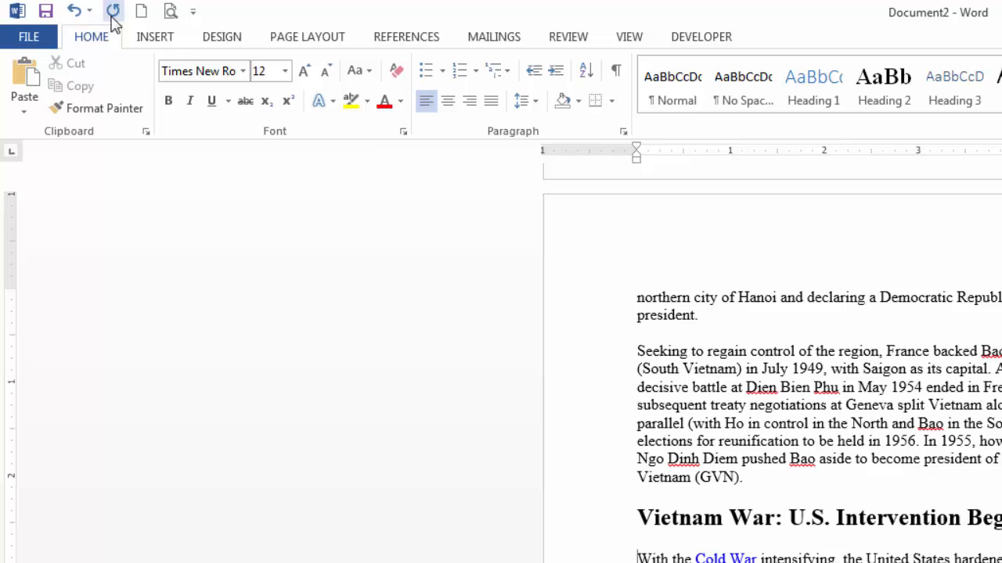
left_click(156, 40)
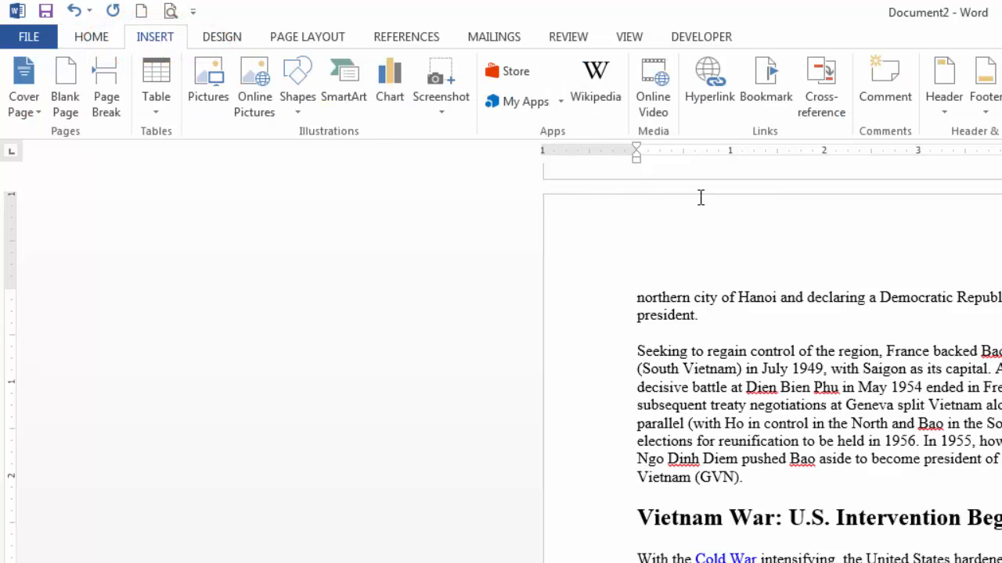
left_click(209, 86)
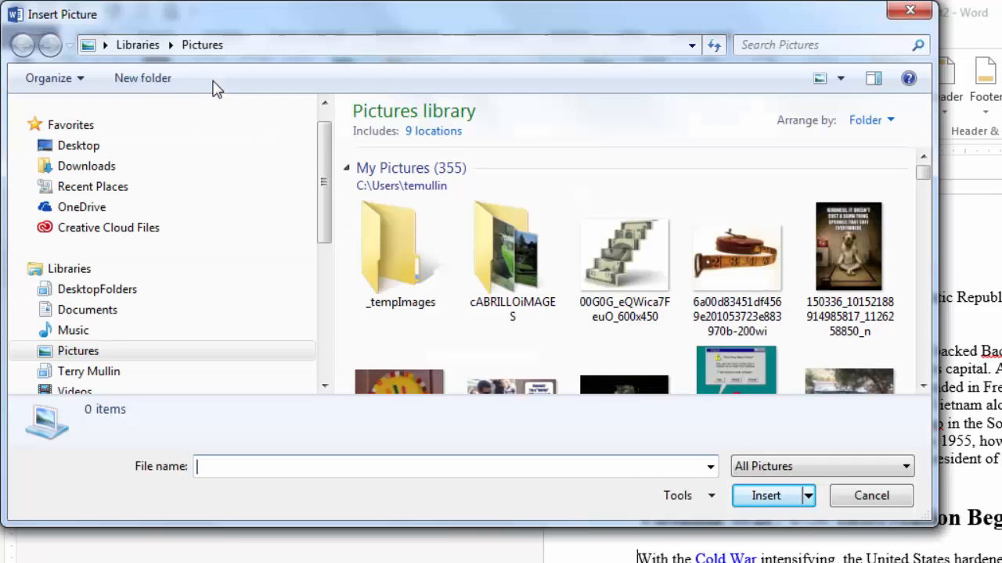
left_click(99, 148)
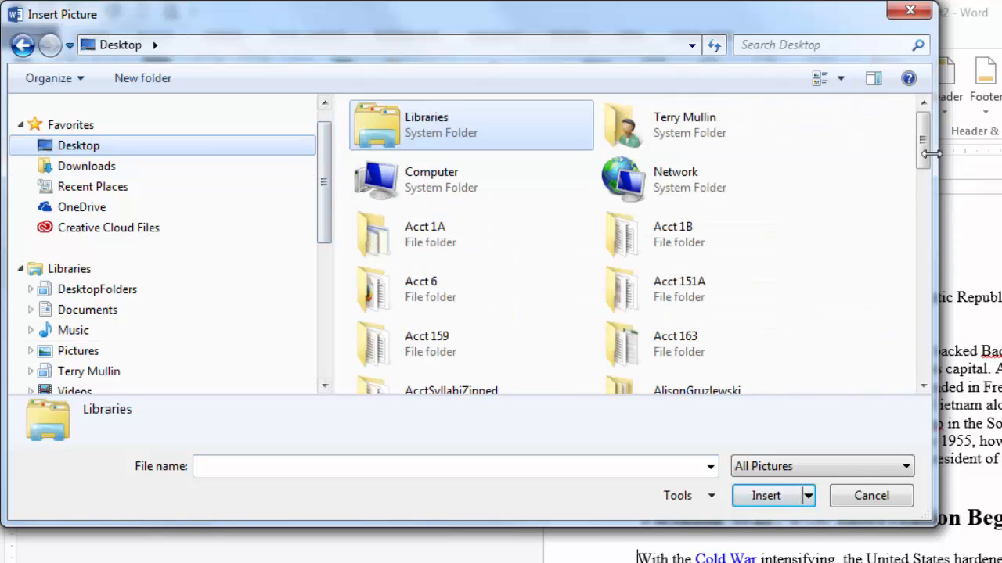
left_click_drag(929, 155, 912, 354)
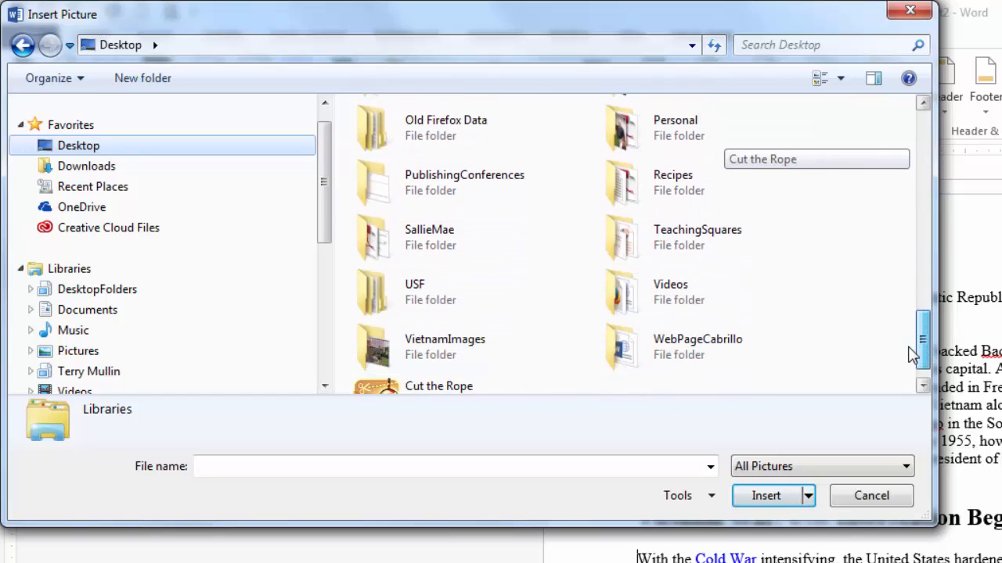
left_click(448, 352)
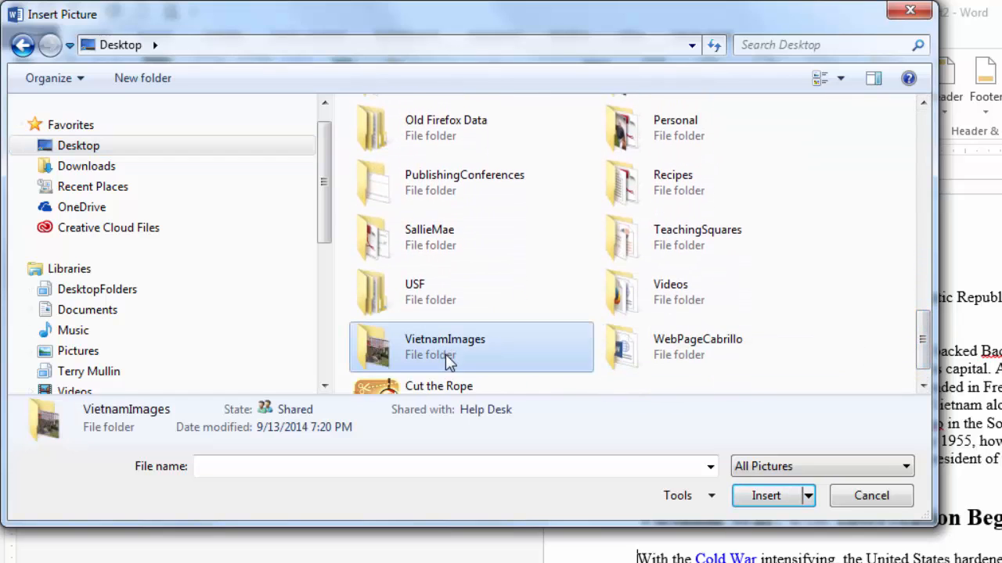
double_click(446, 355)
left_click(396, 145)
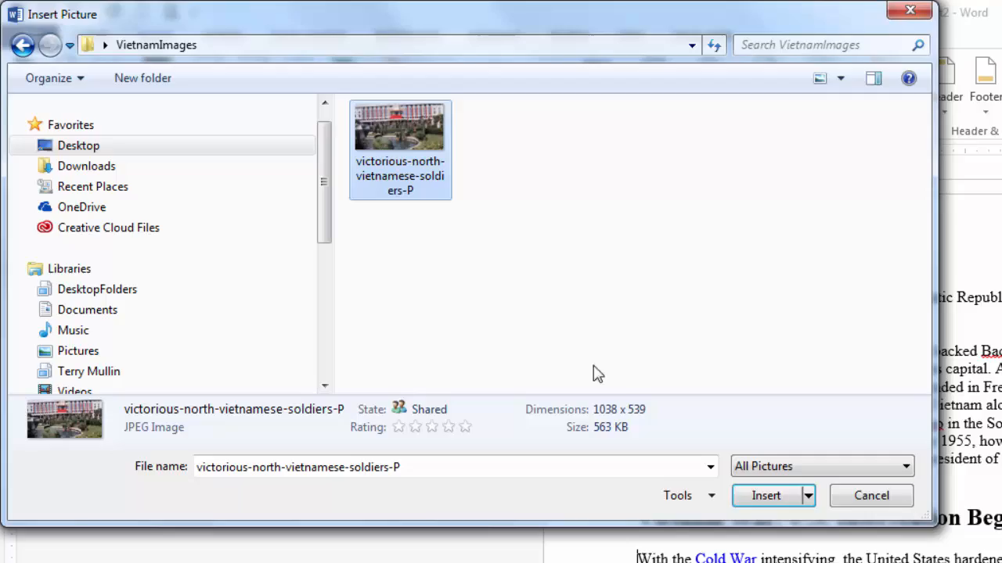
left_click(765, 496)
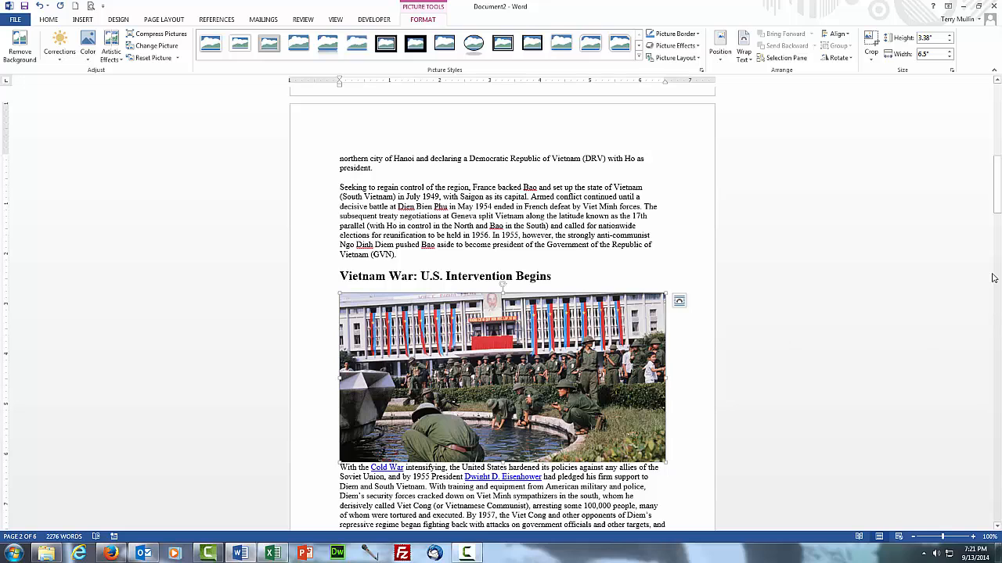
Shrink the traffic photo on page 1 proportionally to about 2" high by 3.85" wide
left_click_drag(998, 186, 998, 108)
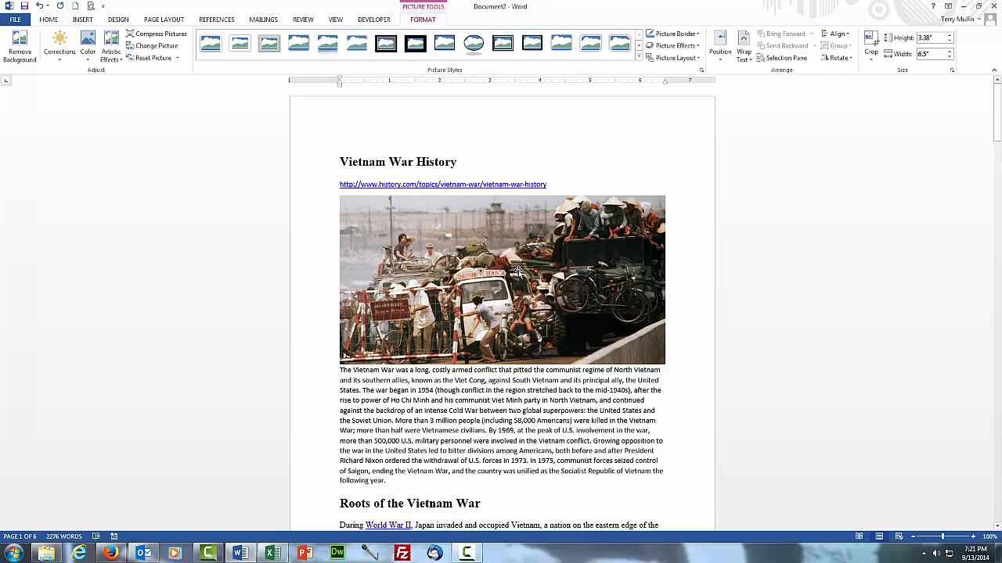
left_click(339, 371)
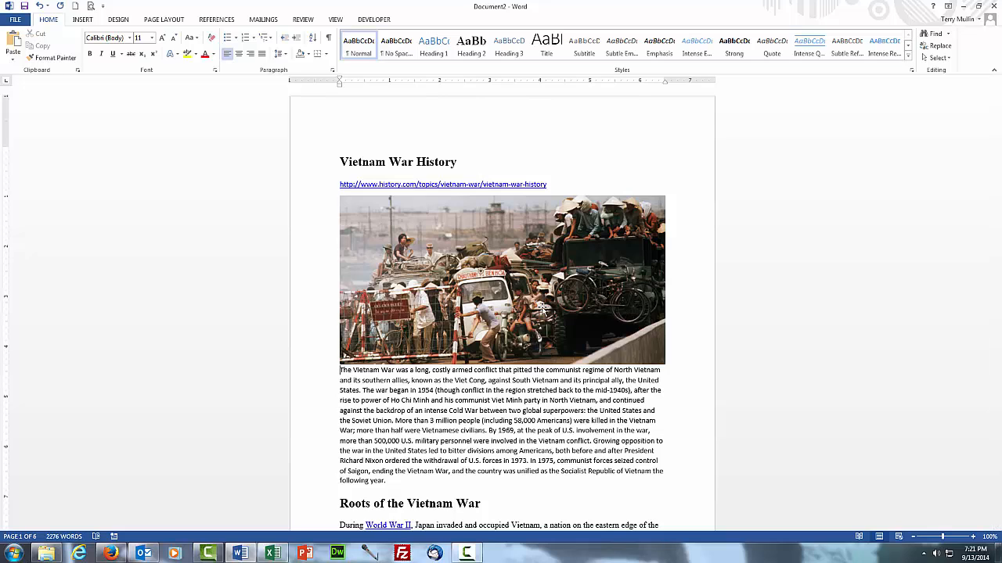
left_click(642, 342)
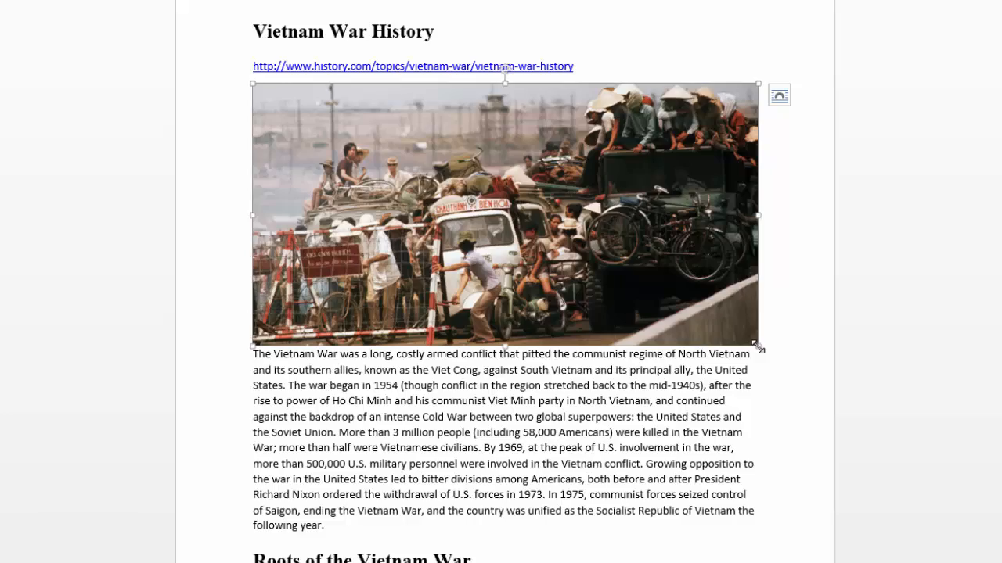
left_click_drag(758, 347, 555, 242)
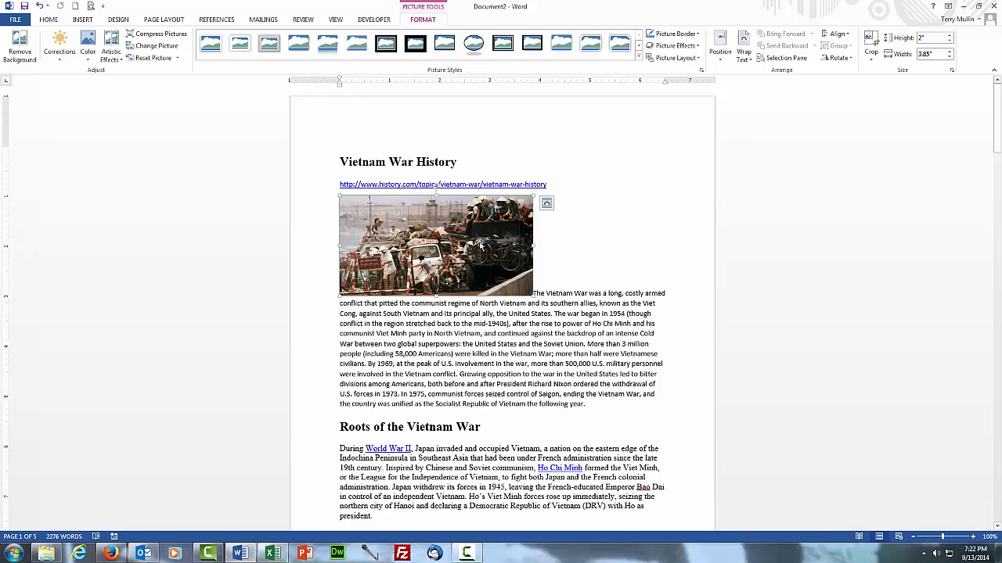
Apply the drop shadow rectangle picture style to the traffic photo and keep the photo selected
left_click(301, 49)
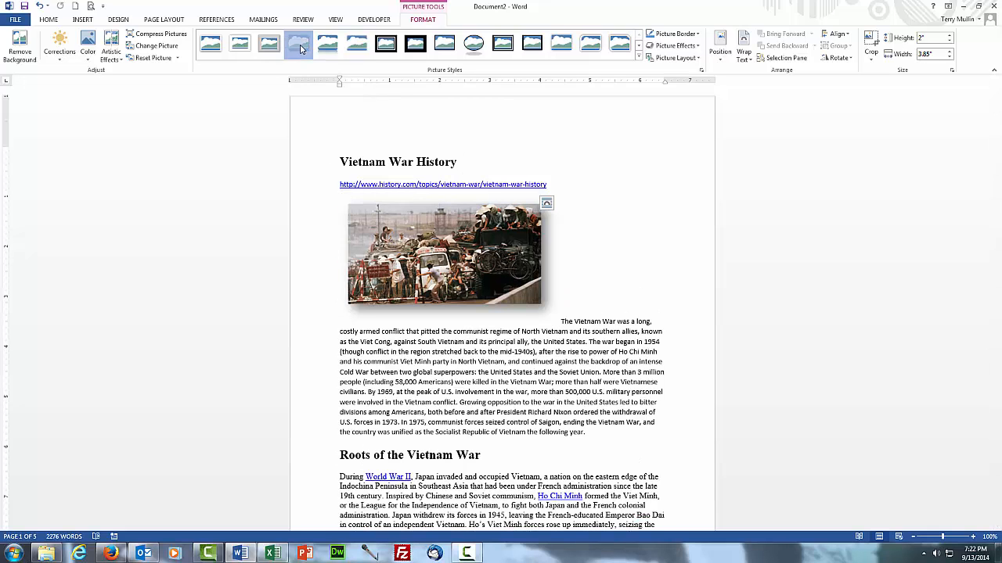
left_click(597, 233)
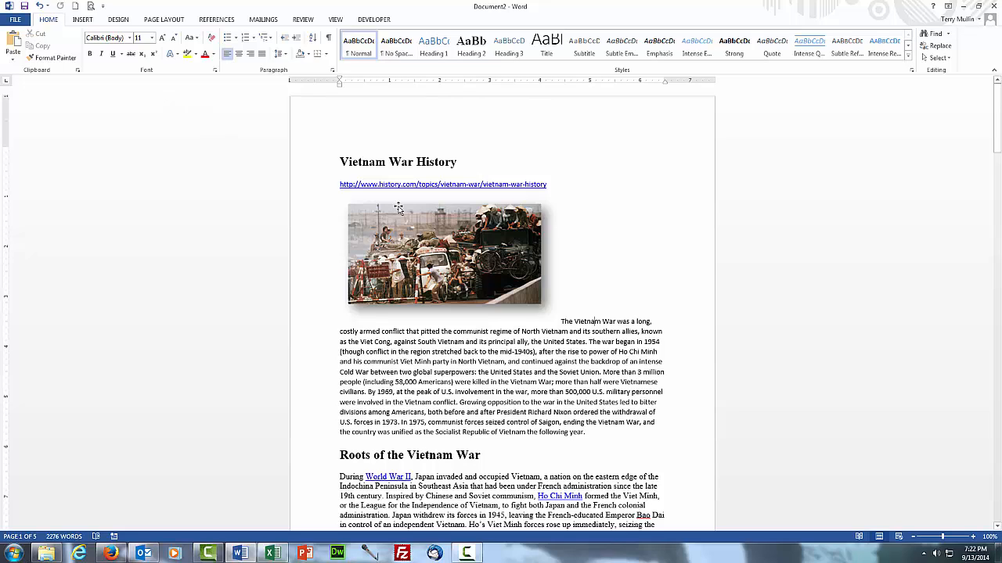
left_click(435, 232)
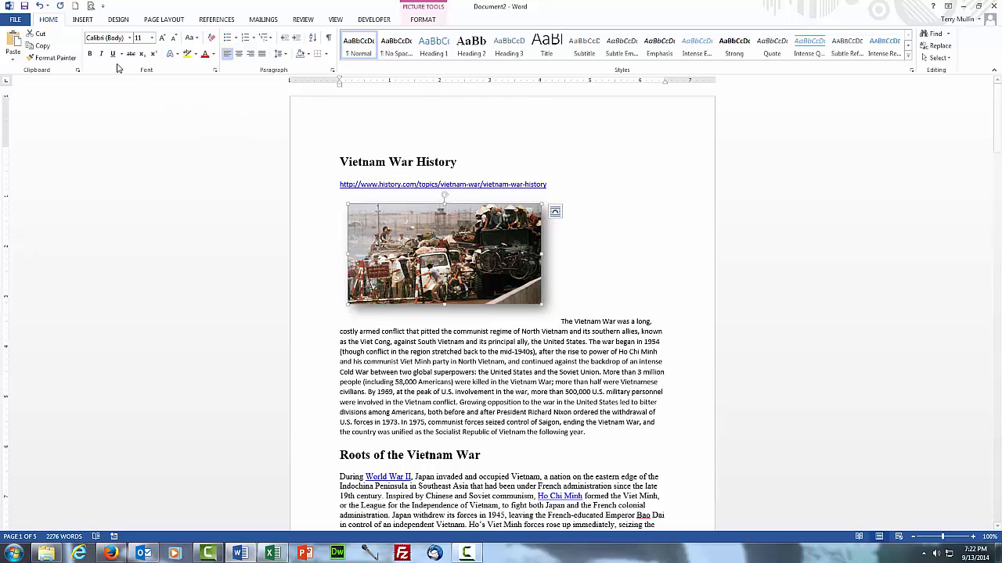
Look through the Color and Corrections picture options for the traffic photo without applying any of them
double_click(429, 11)
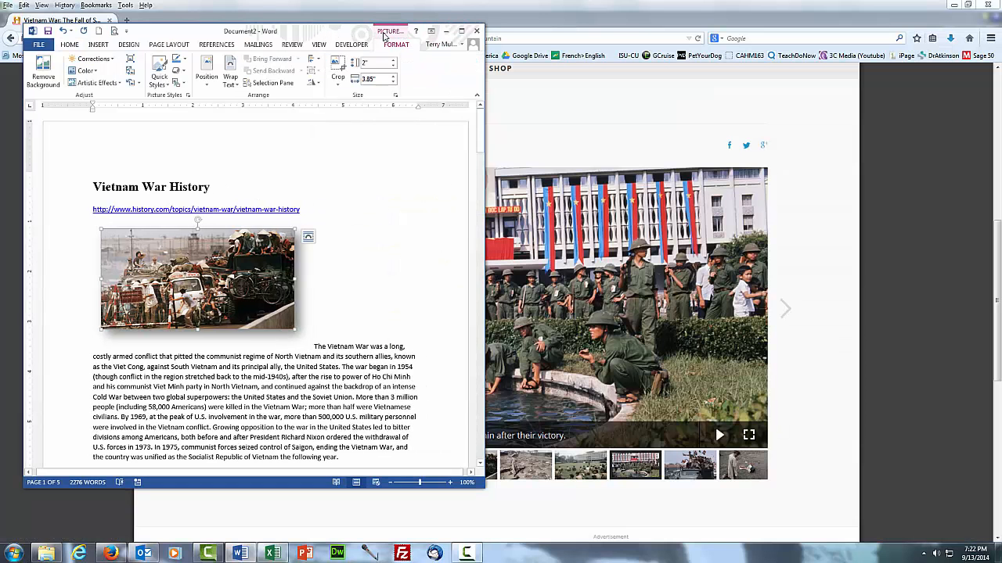
left_click(461, 31)
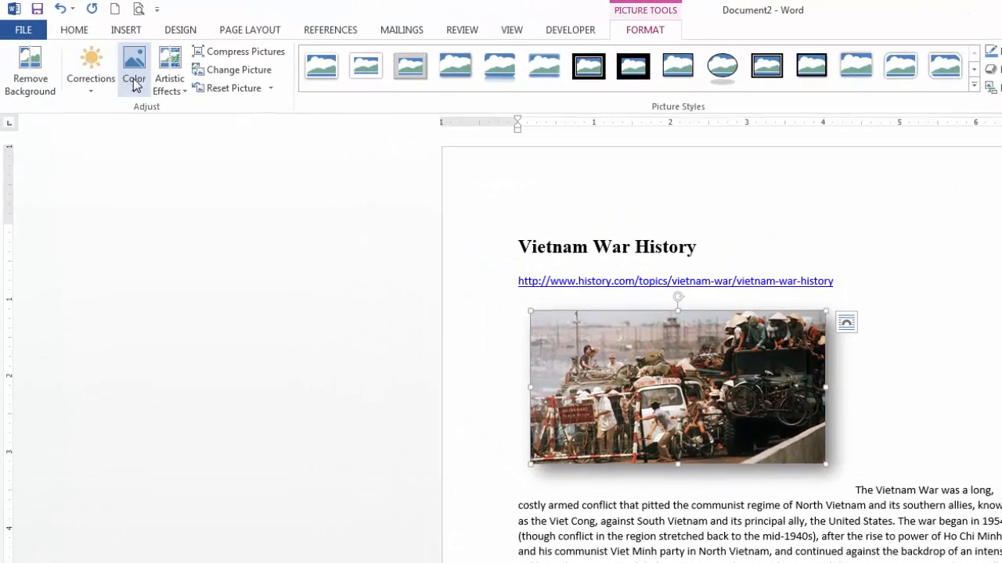
left_click(141, 81)
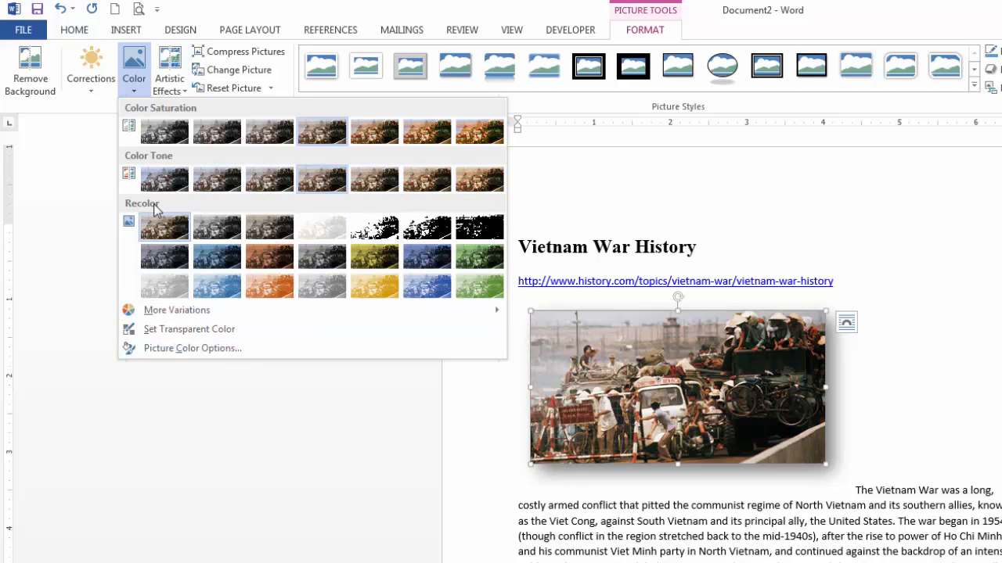
left_click(93, 80)
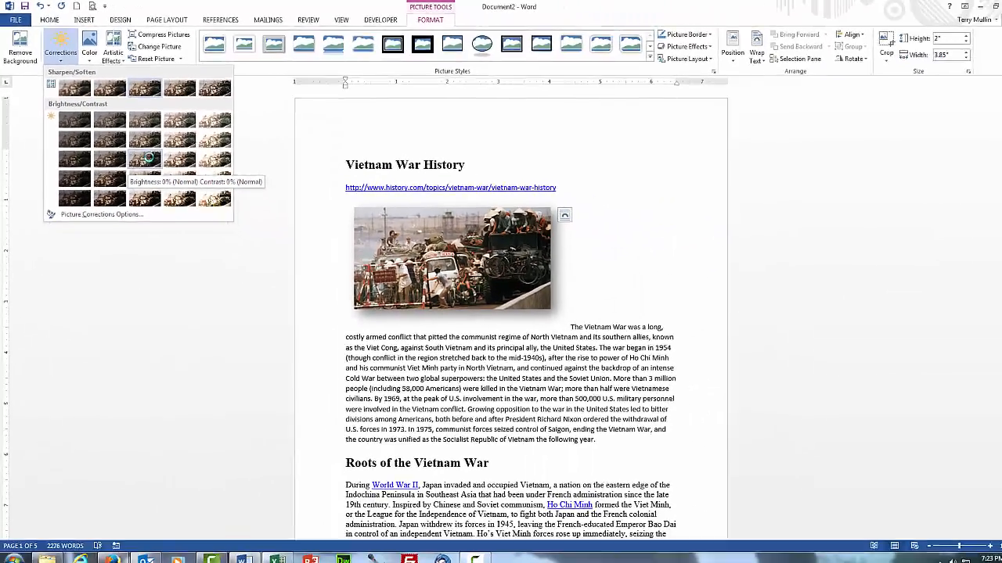
left_click(224, 236)
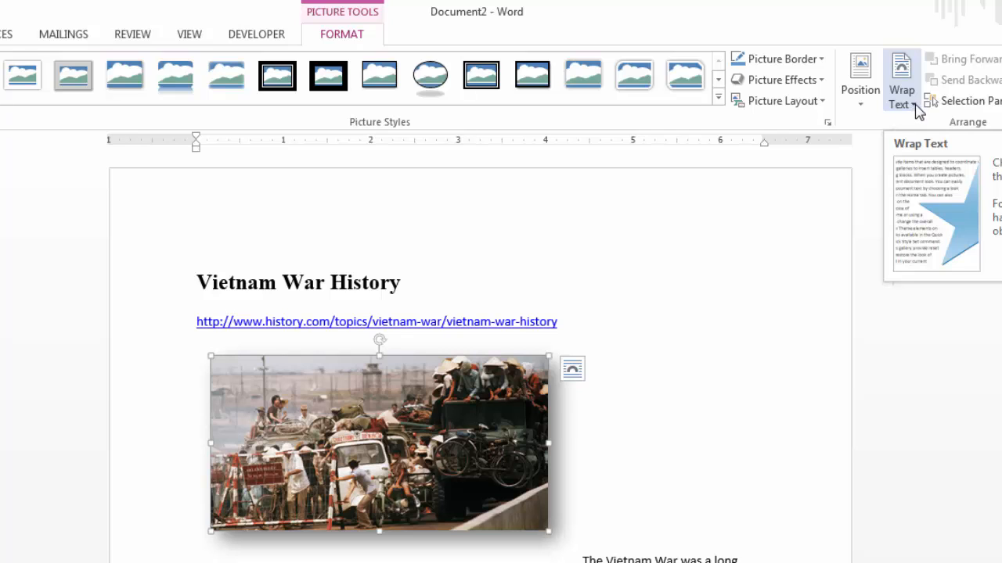
Wrap the text around the traffic photo and move the photo to the right side of the opening paragraph, below its third line
left_click(915, 104)
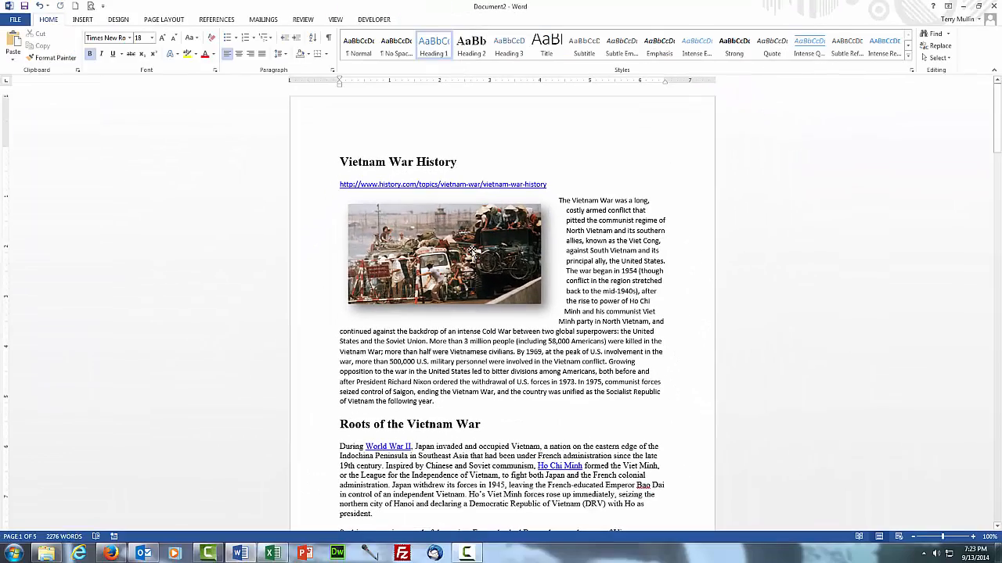
left_click_drag(472, 251, 521, 281)
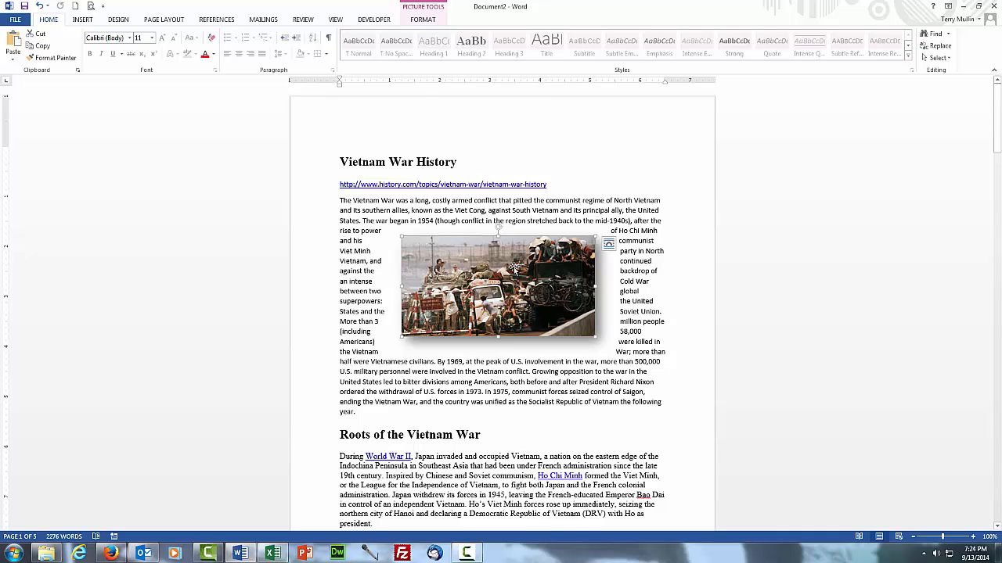
left_click_drag(514, 278, 577, 271)
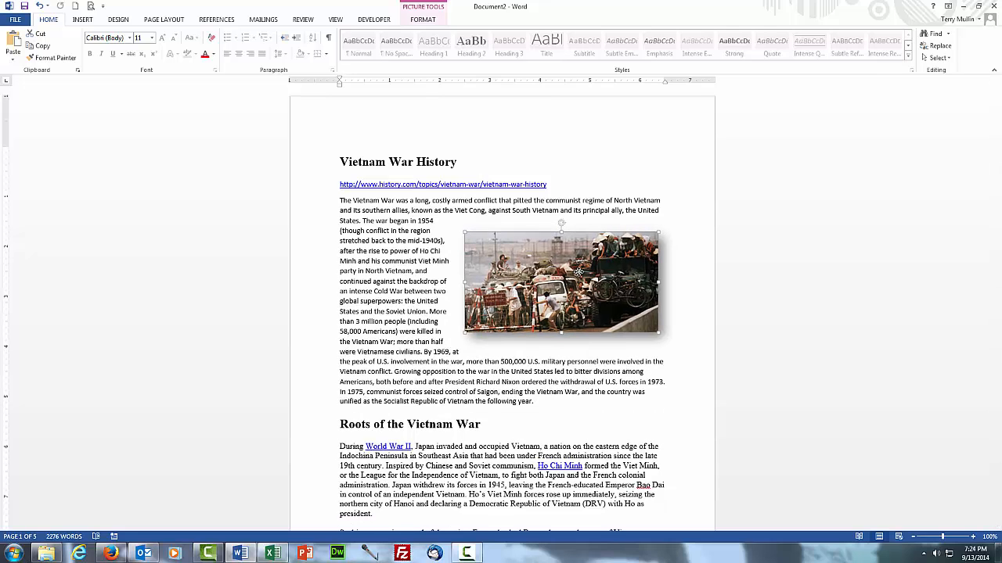
mouse_move(577, 271)
left_mouse_down()
mouse_move(579, 299)
mouse_move(581, 275)
left_mouse_up()
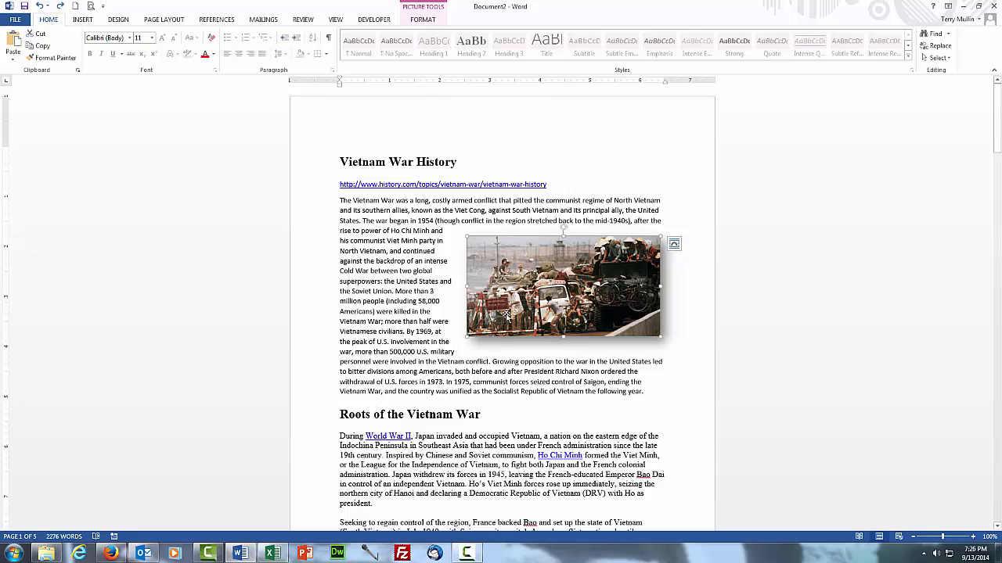
left_click(395, 283)
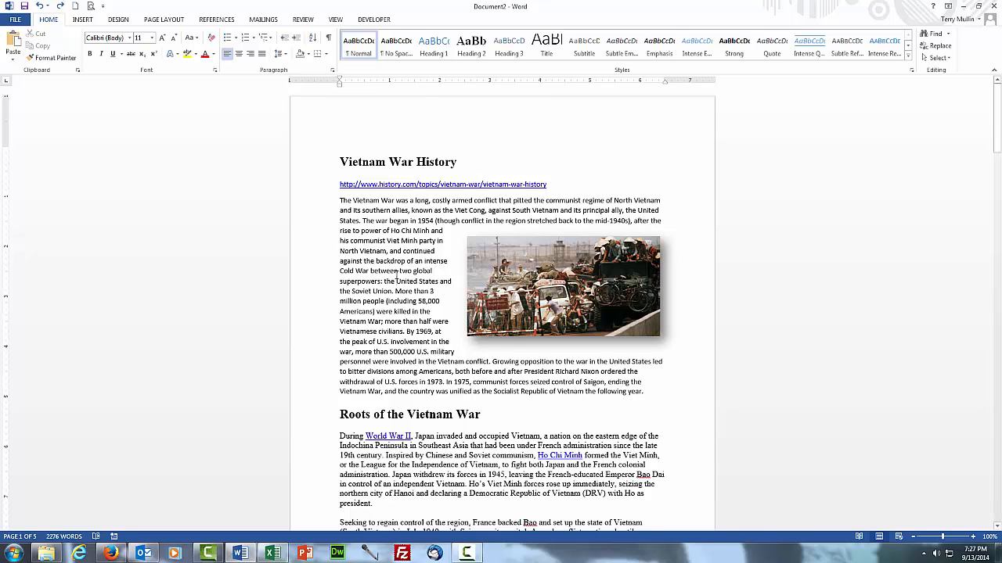
Switch to the browser's Vietnam War History page and start the Snipping Tool from the Windows accessories
key("alt+Tab")
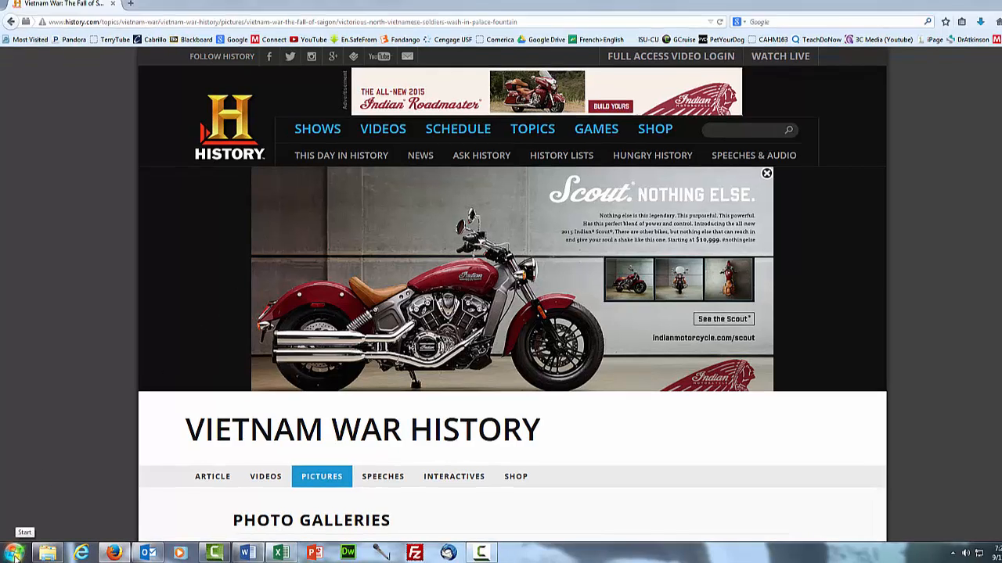
left_click(14, 556)
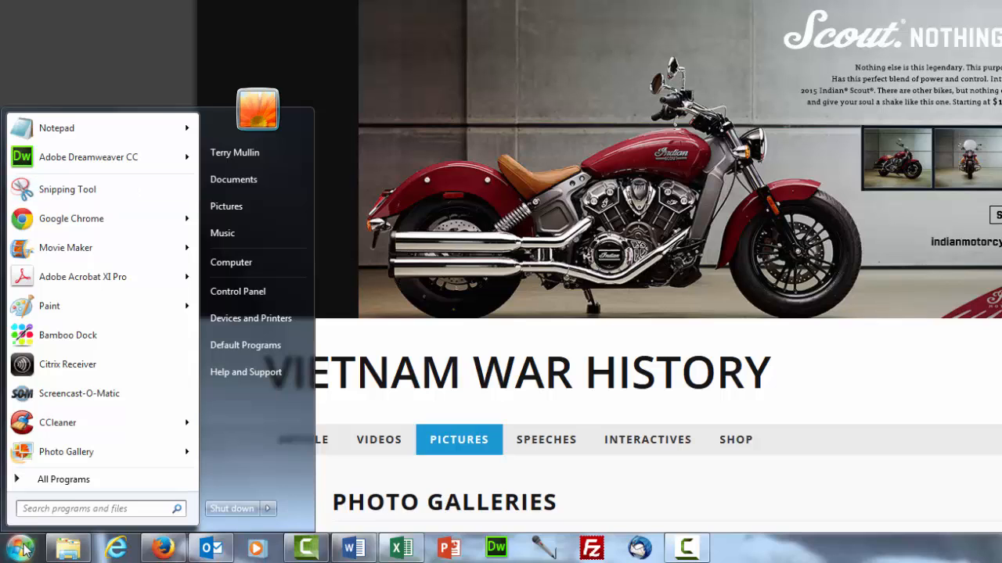
left_click(58, 480)
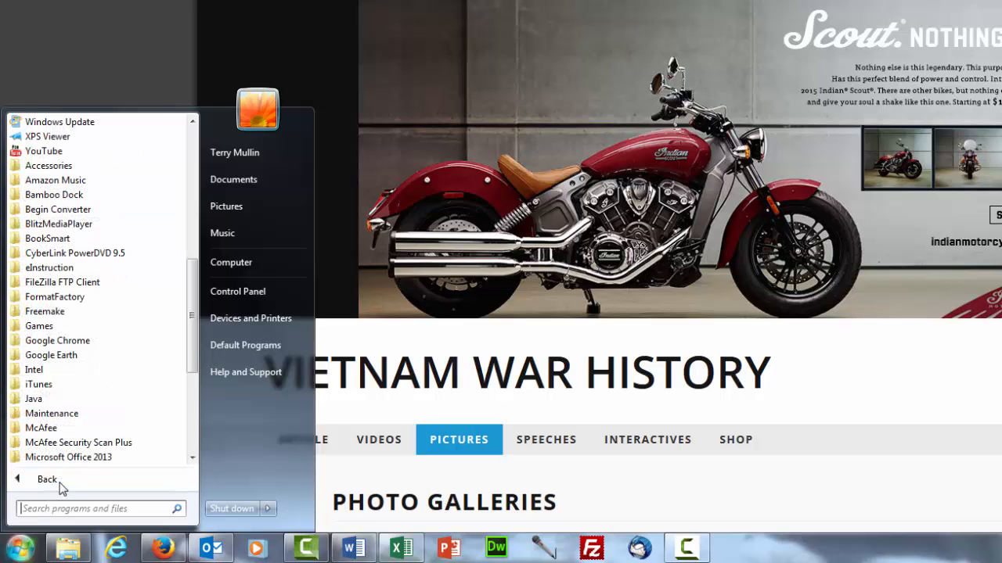
left_click(72, 167)
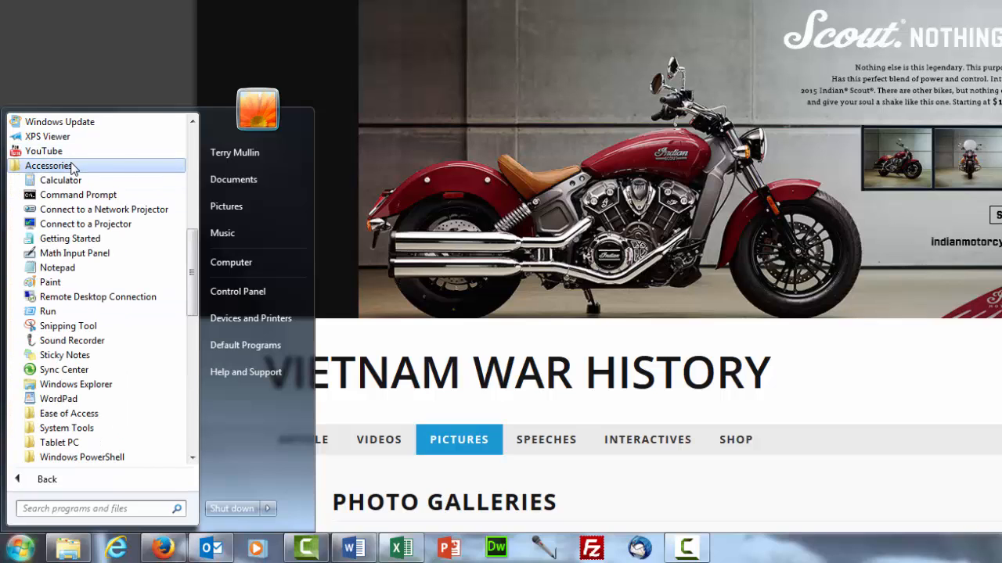
left_click(88, 331)
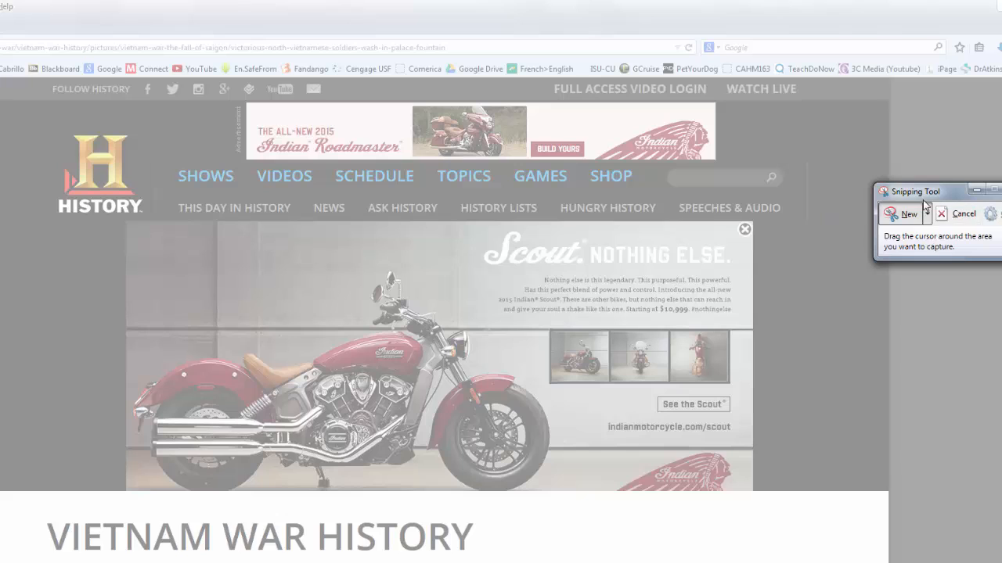
Capture the HISTORY logo in the web page header as a rectangular snip and copy it
left_click_drag(926, 197, 384, 181)
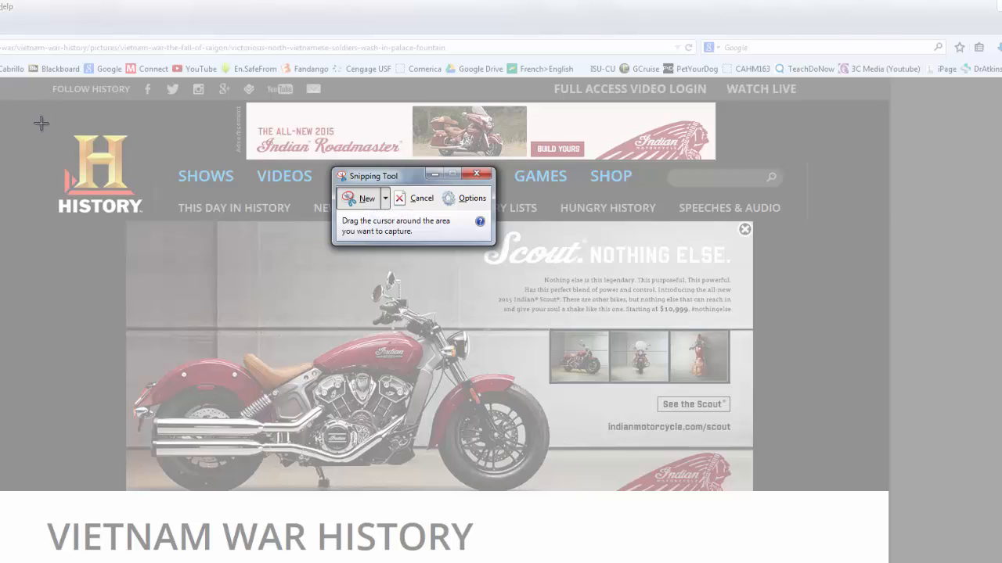
left_click_drag(41, 123, 159, 223)
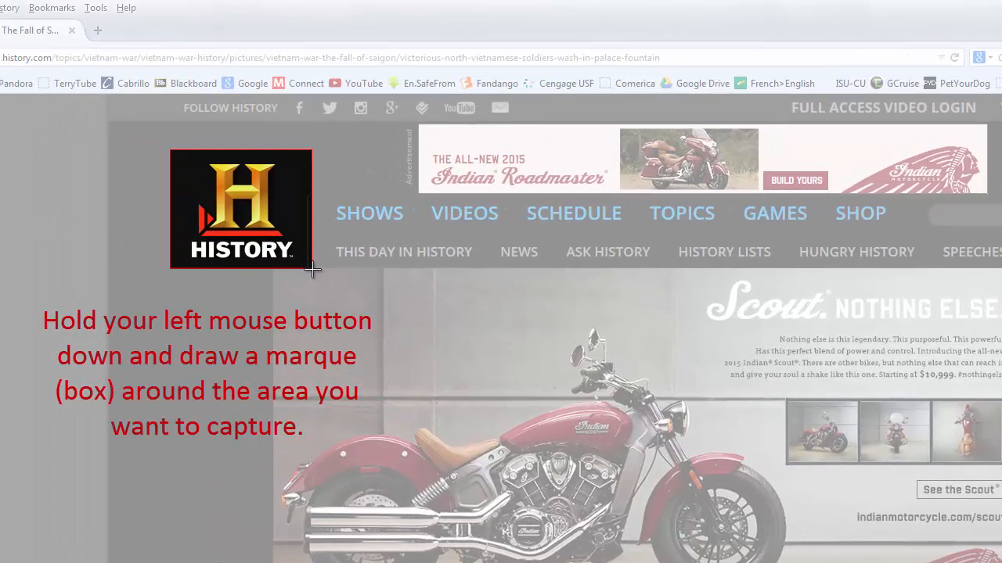
left_click_drag(311, 270, 312, 270)
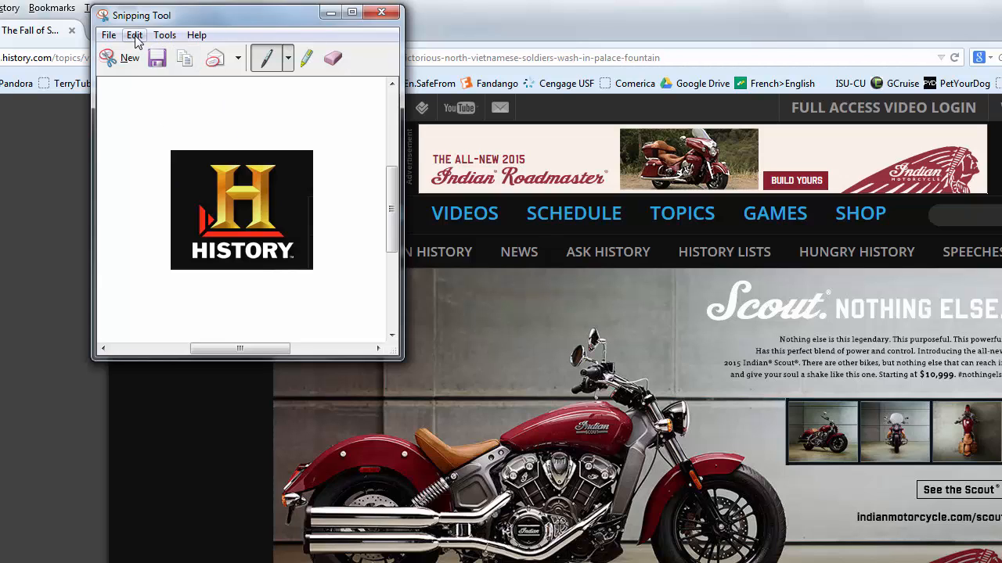
left_click(109, 35)
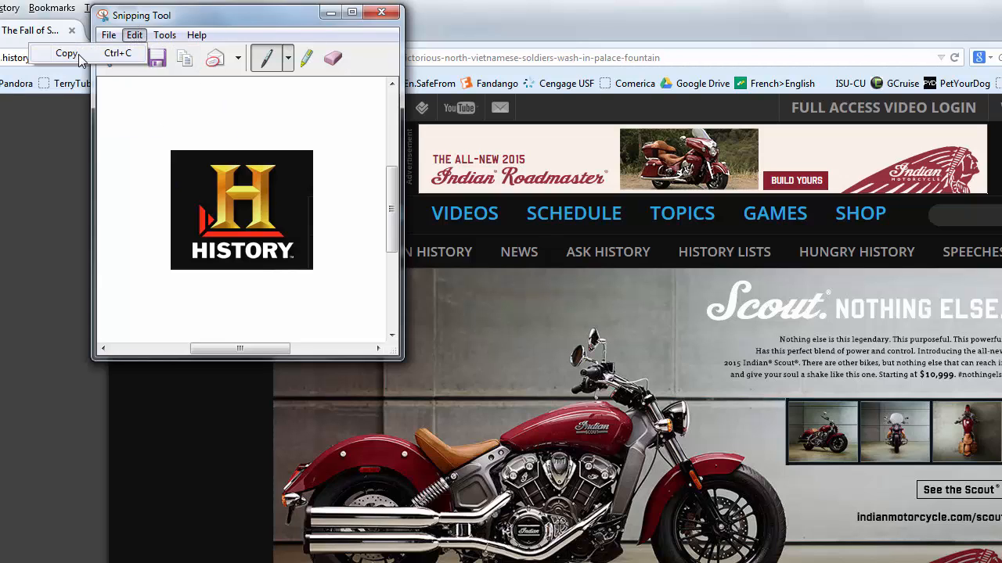
left_click(82, 56)
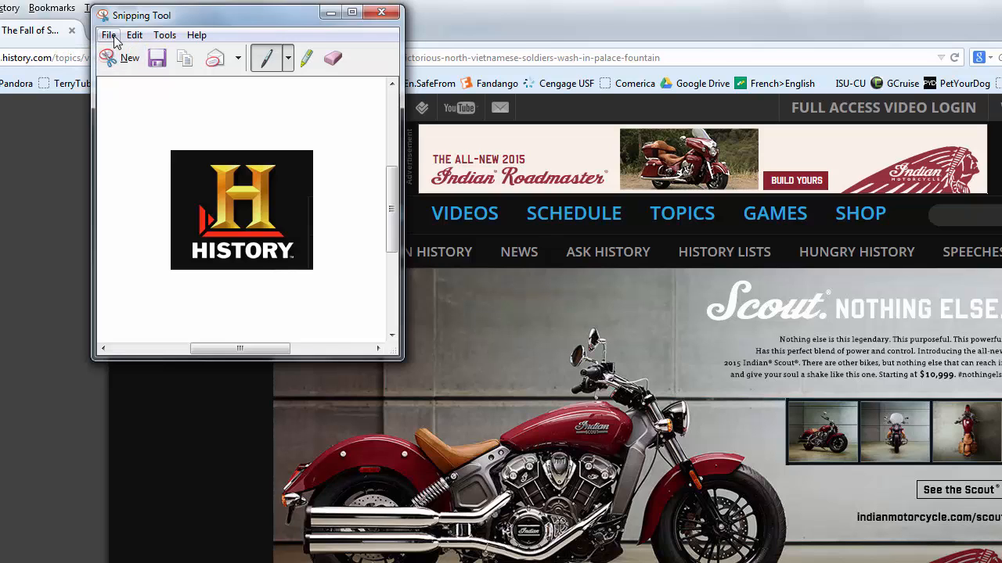
Save the snip as the PNG file HistoryChannelLogo in the Desktop's VietnamImages folder and close the Snipping Tool
left_click(110, 36)
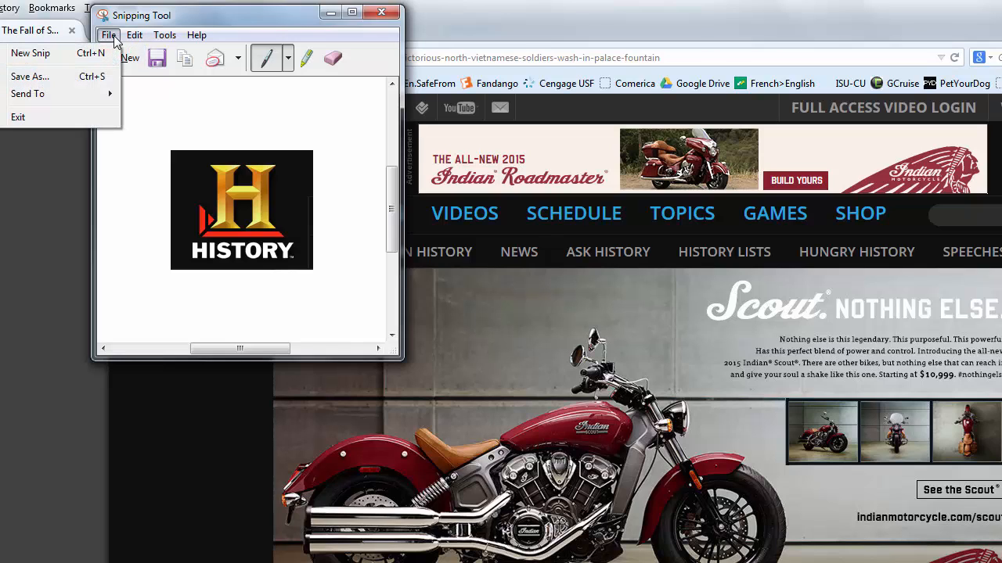
left_click(44, 78)
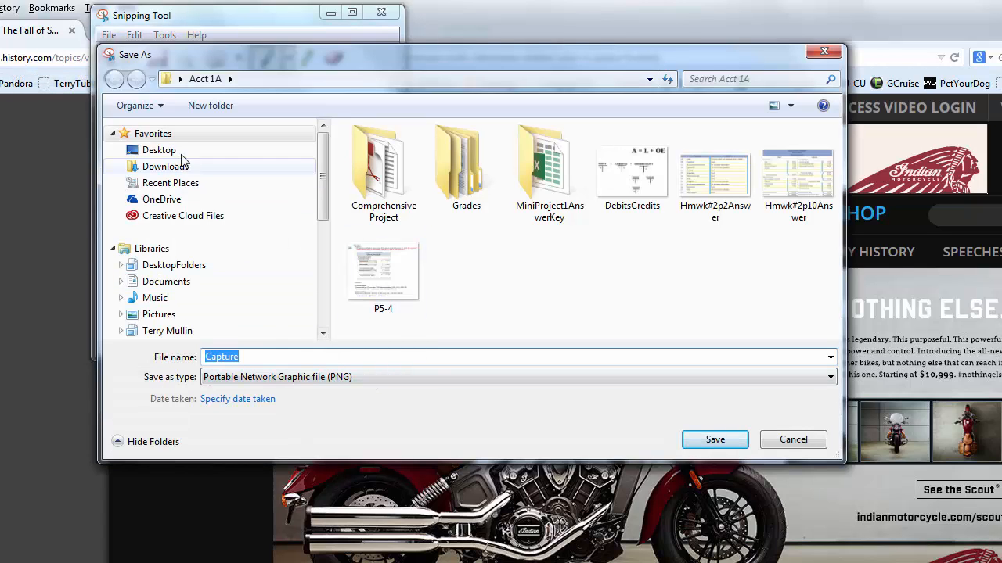
left_click(159, 150)
left_click(836, 195)
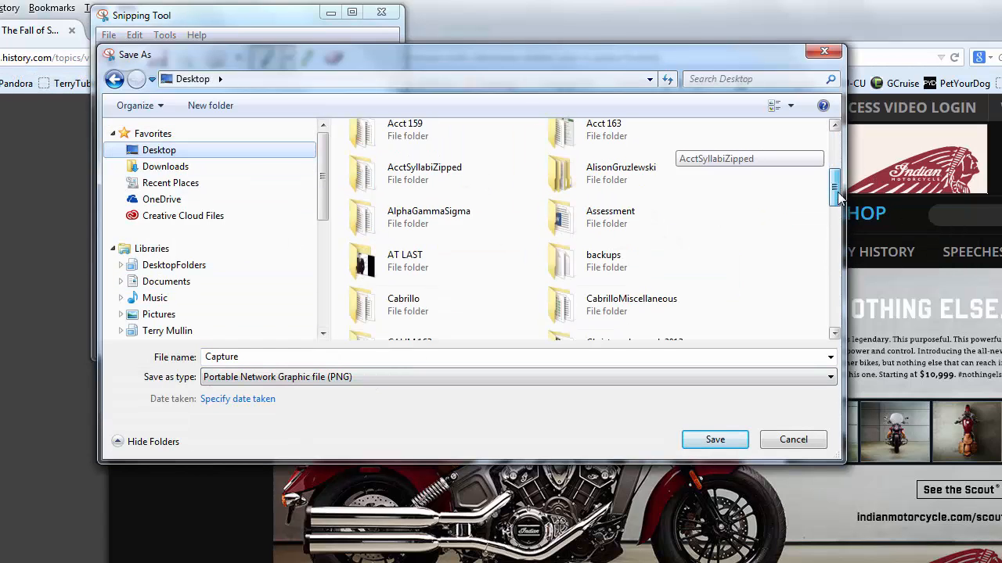
left_click_drag(838, 195, 835, 311)
double_click(438, 276)
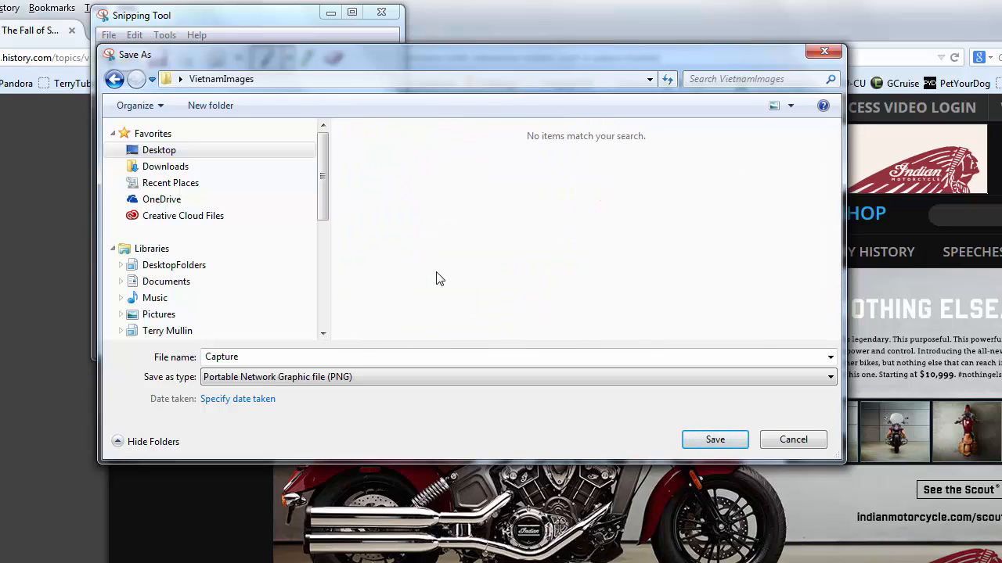
double_click(238, 357)
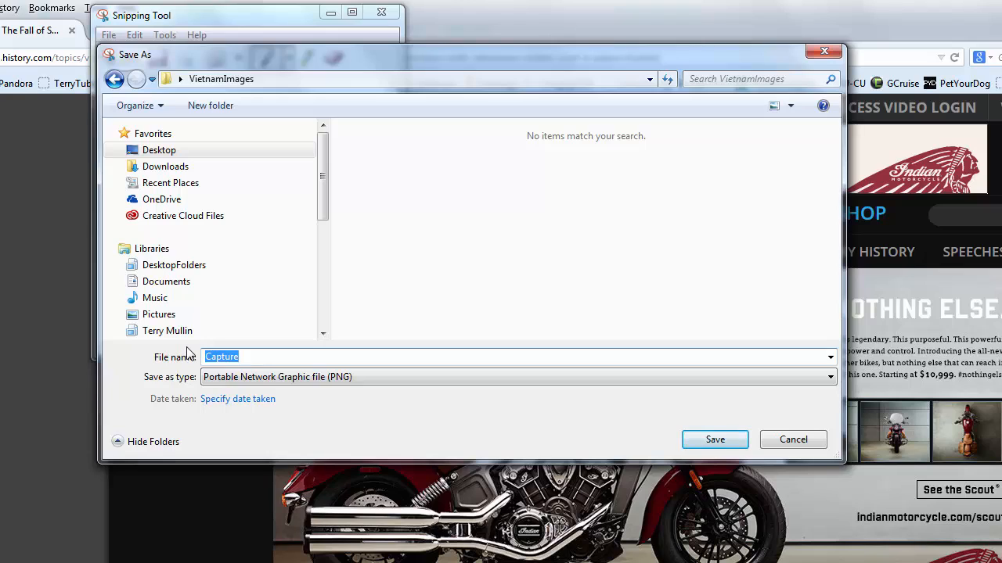
type("HistoryChannelLogo")
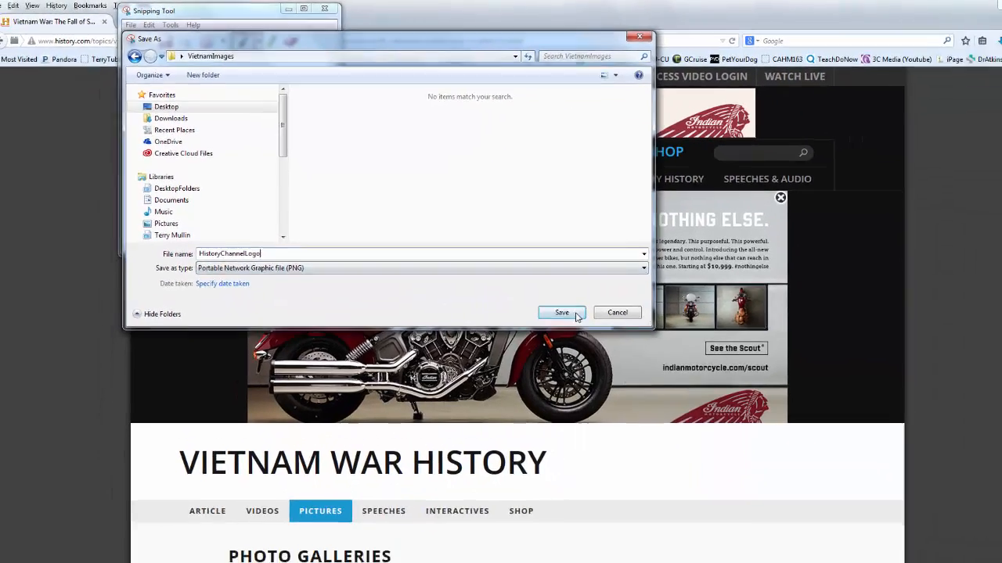
left_click(714, 439)
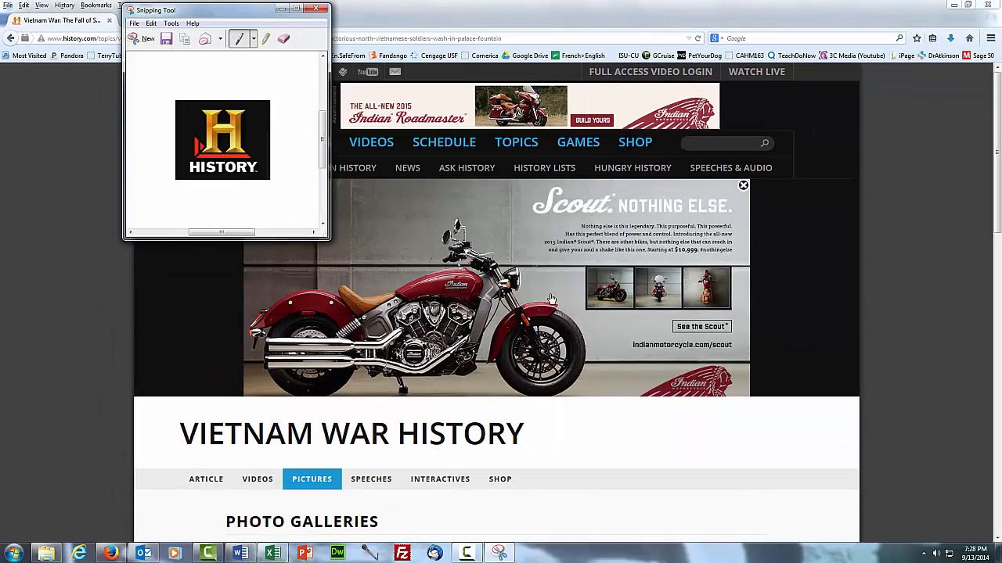
left_click(315, 8)
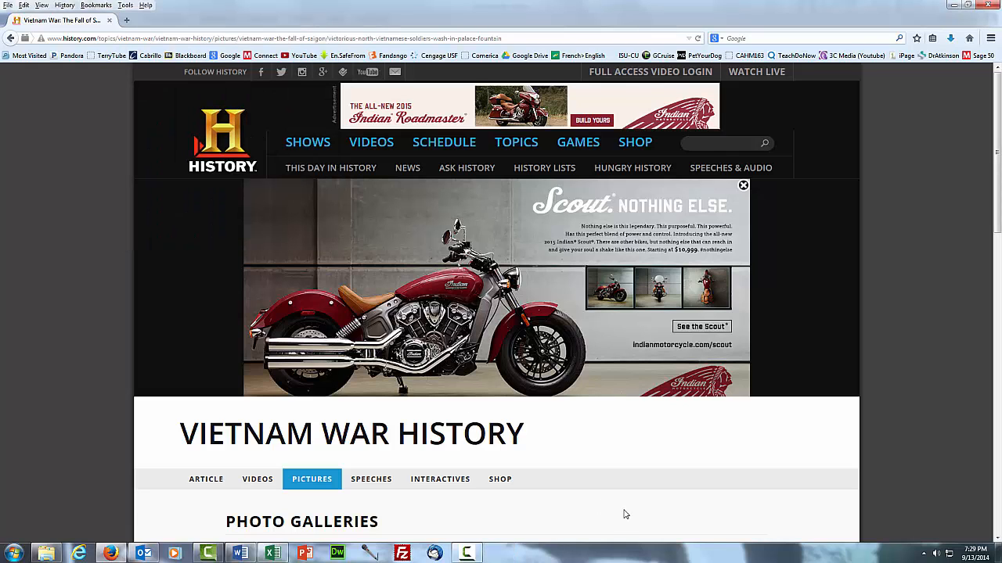
Switch to the Word document and paste the copied logo directly before the title "Vietnam War History" on page 1
key("alt+Tab")
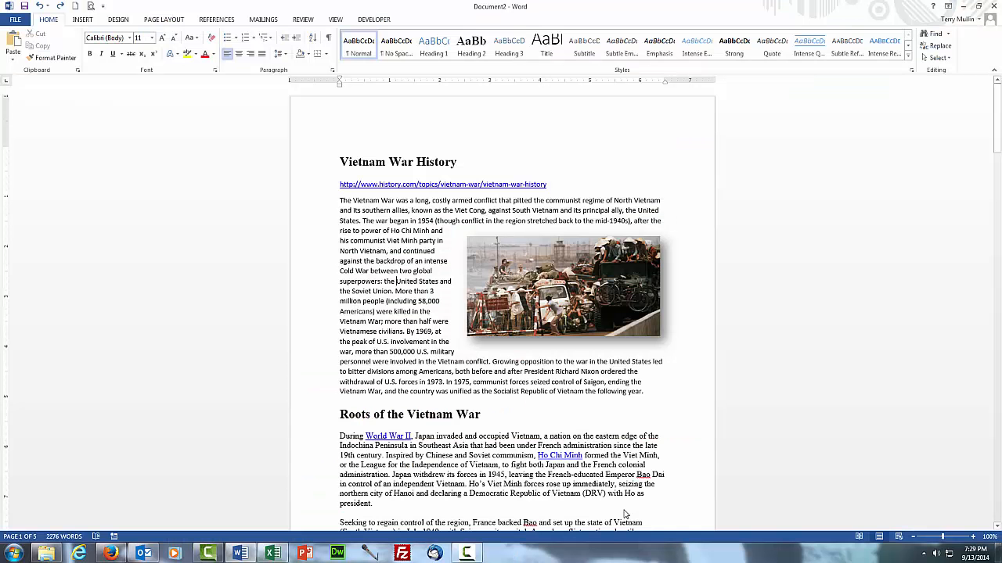
scroll(606, 421, "down", 5)
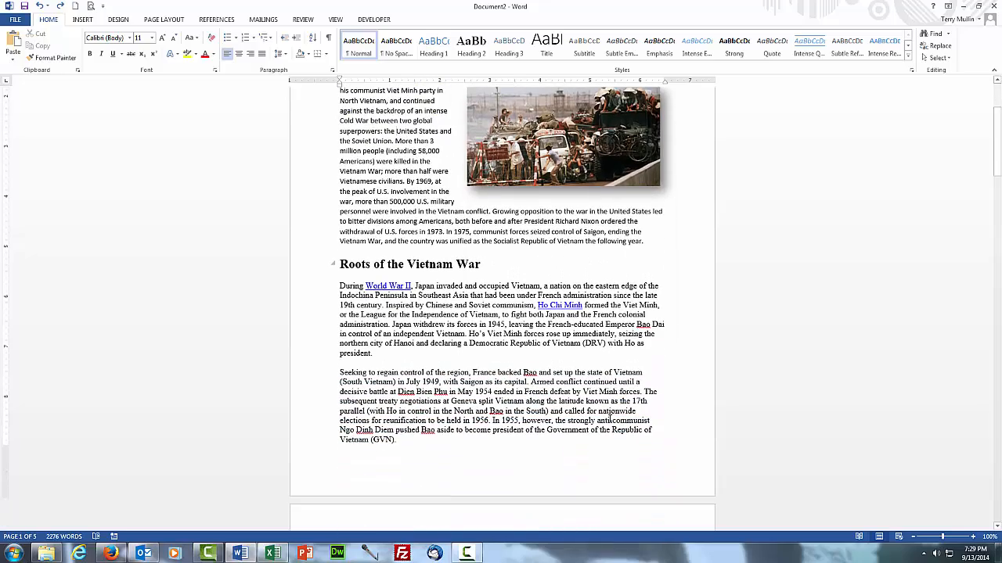
scroll(610, 420, "down", 2)
scroll(610, 420, "up", 6)
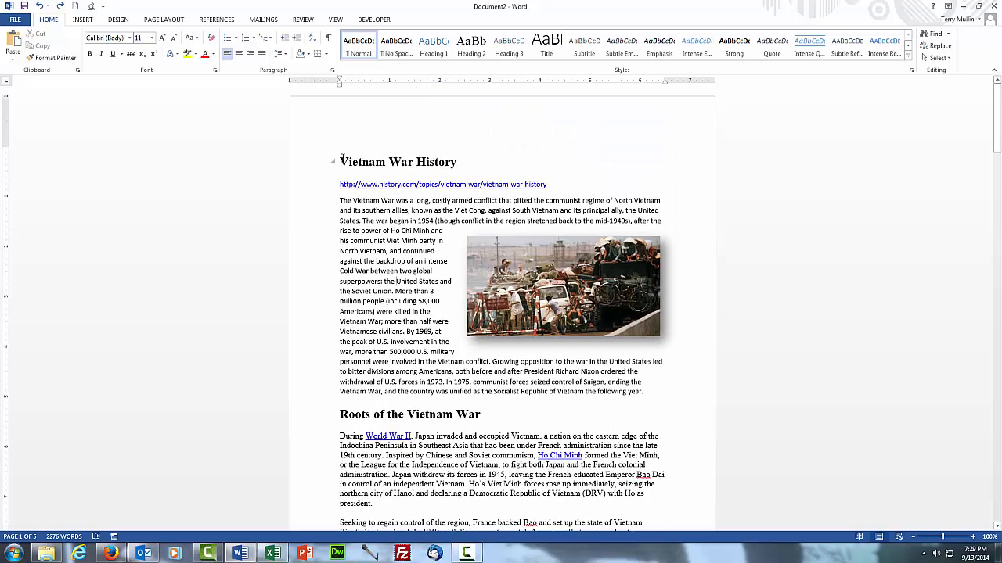
left_click(343, 162)
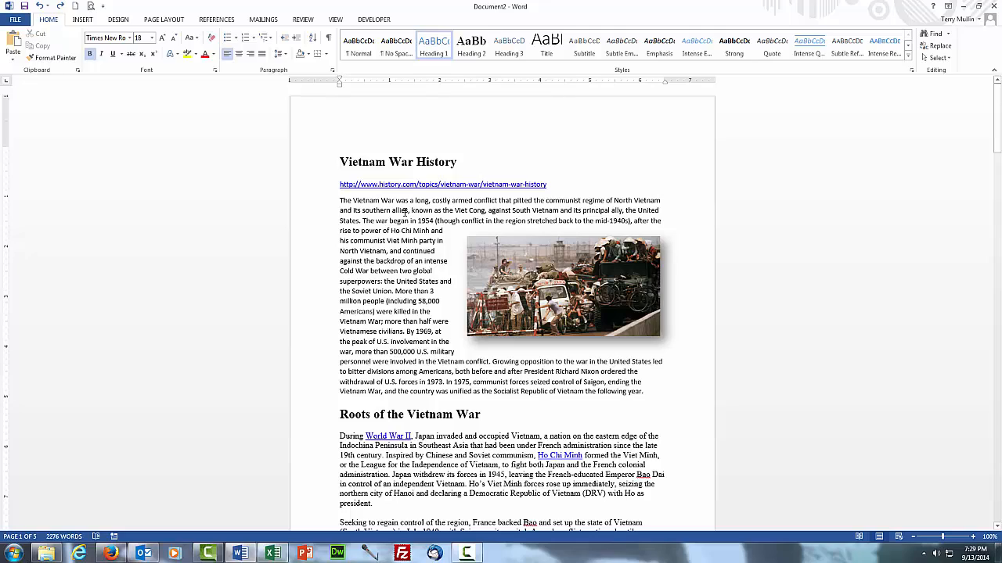
key("ctrl+v")
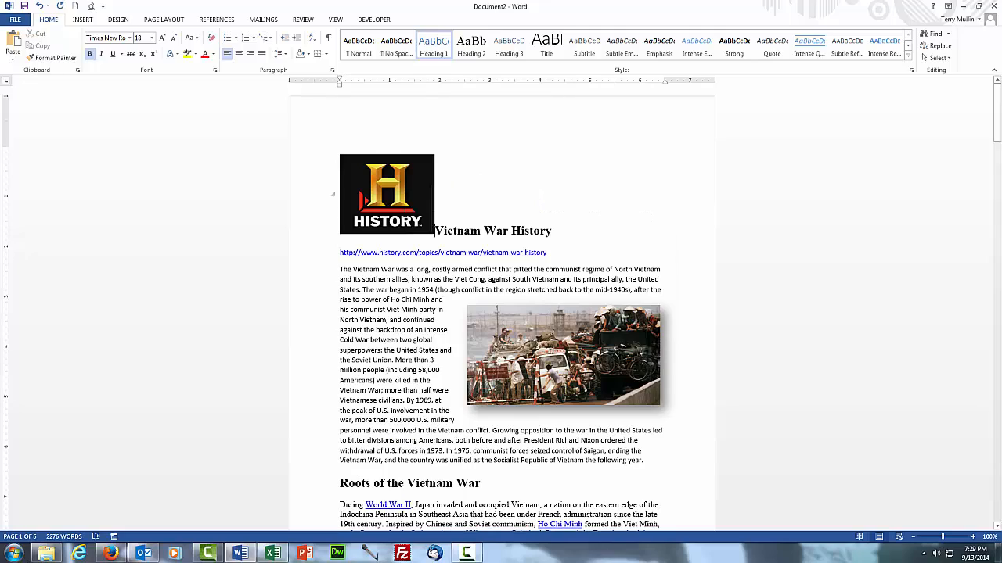
Apply the drop-shadow rectangle picture style to the HISTORY logo beside the title
left_click(395, 189)
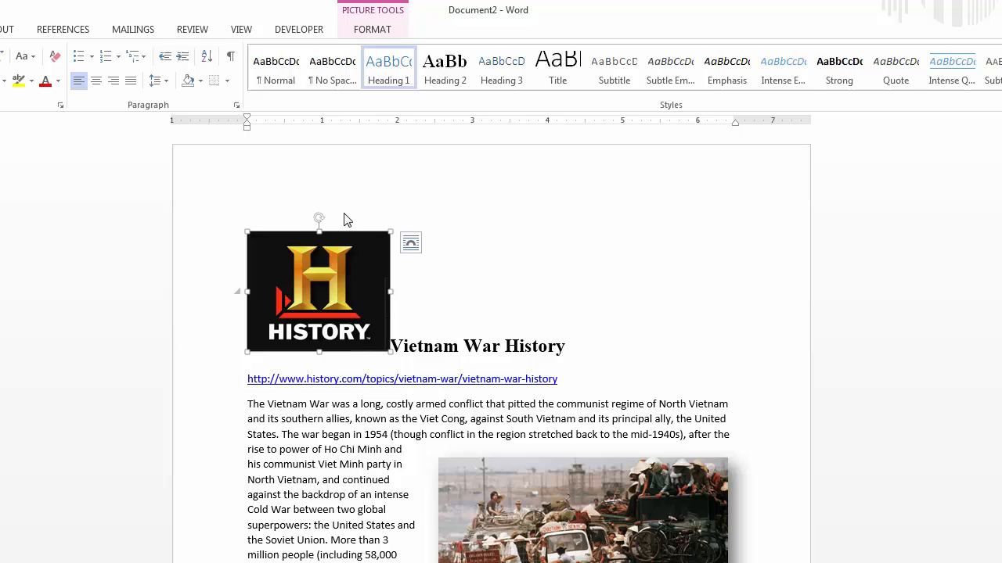
left_click(378, 26)
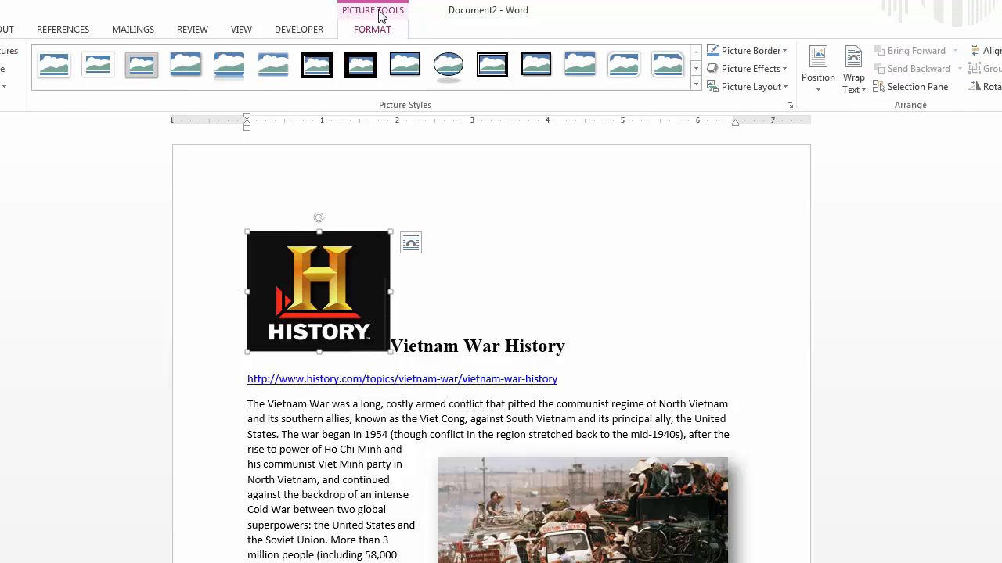
left_click(186, 66)
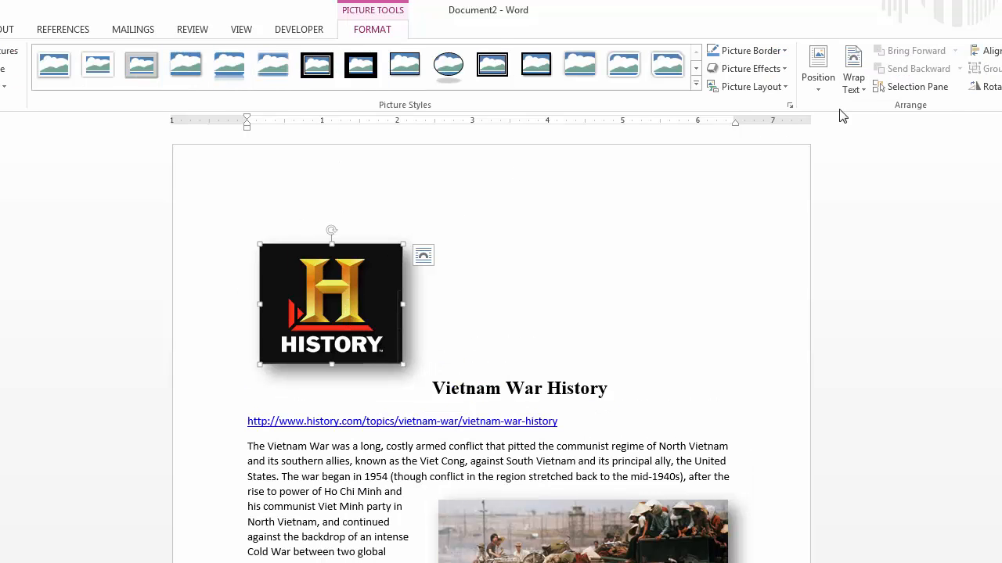
Set the HISTORY logo's text wrapping to Tight and move it to the right margin, level with the title
left_click(861, 88)
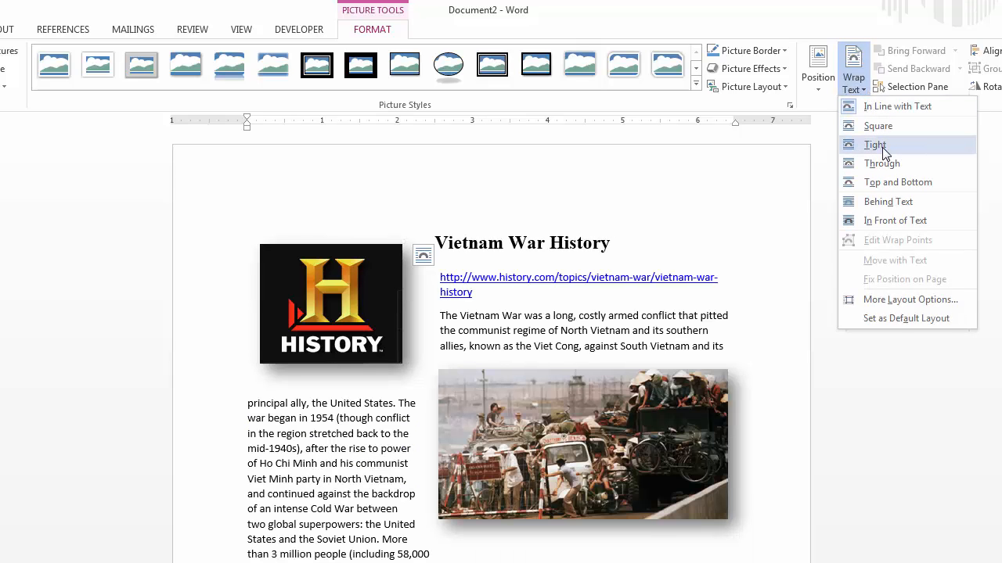
left_click(882, 148)
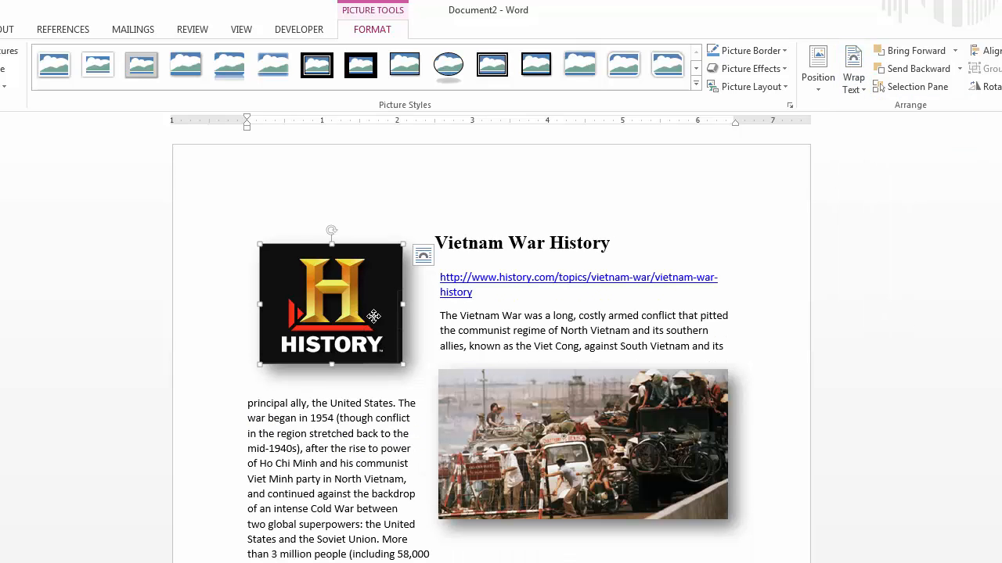
left_click_drag(374, 317, 680, 293)
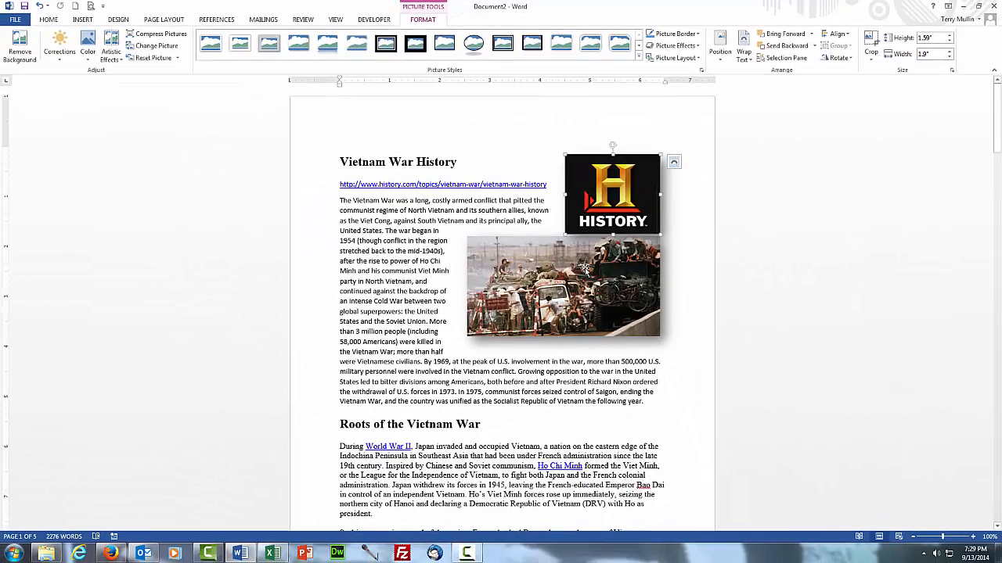
Move the photo of the crowded truck down along the right margin, clear of the HISTORY logo
left_click(602, 357)
left_click_drag(586, 283, 586, 333)
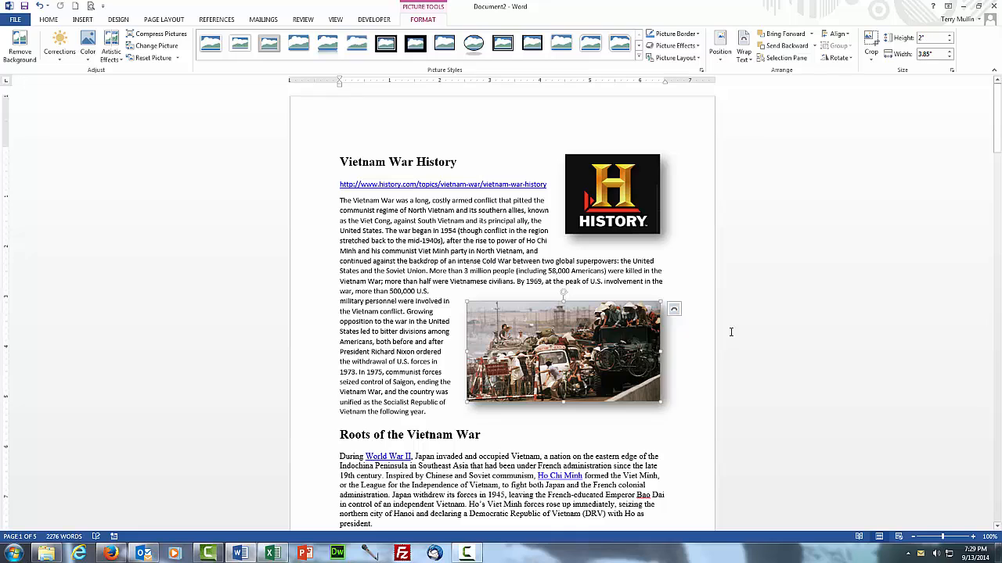
left_click(707, 314)
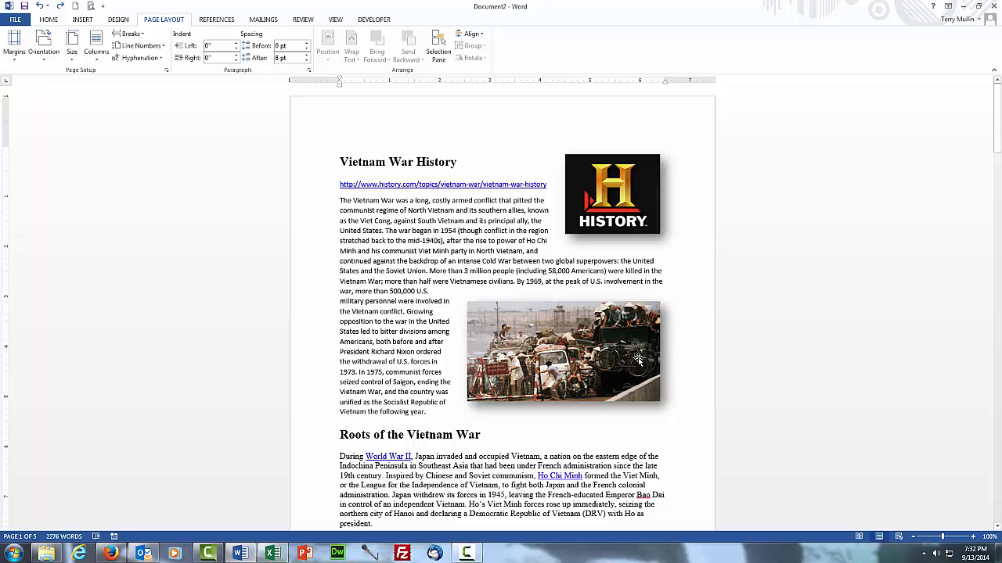
Delete the HISTORY logo from page 1
left_click(636, 201)
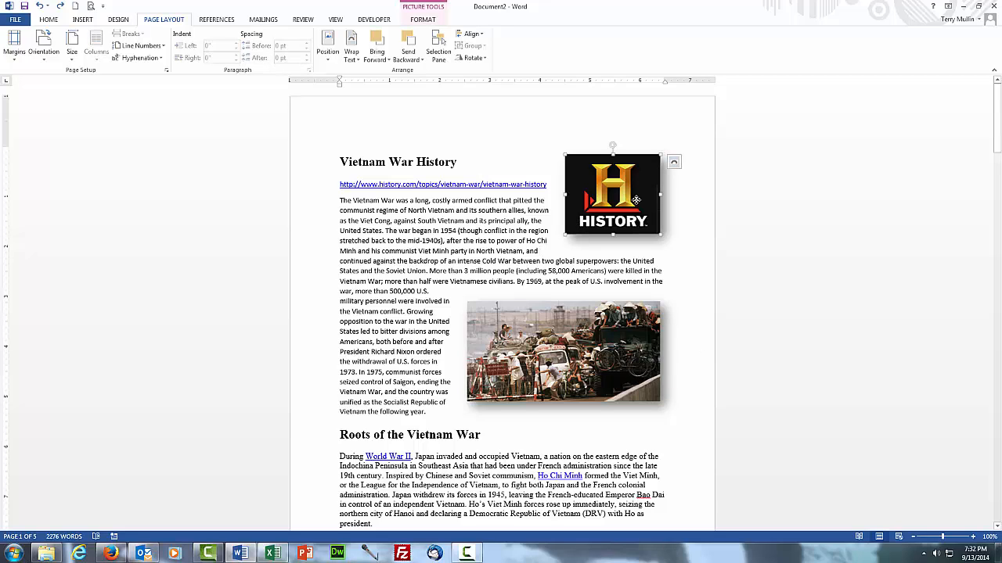
key("Delete")
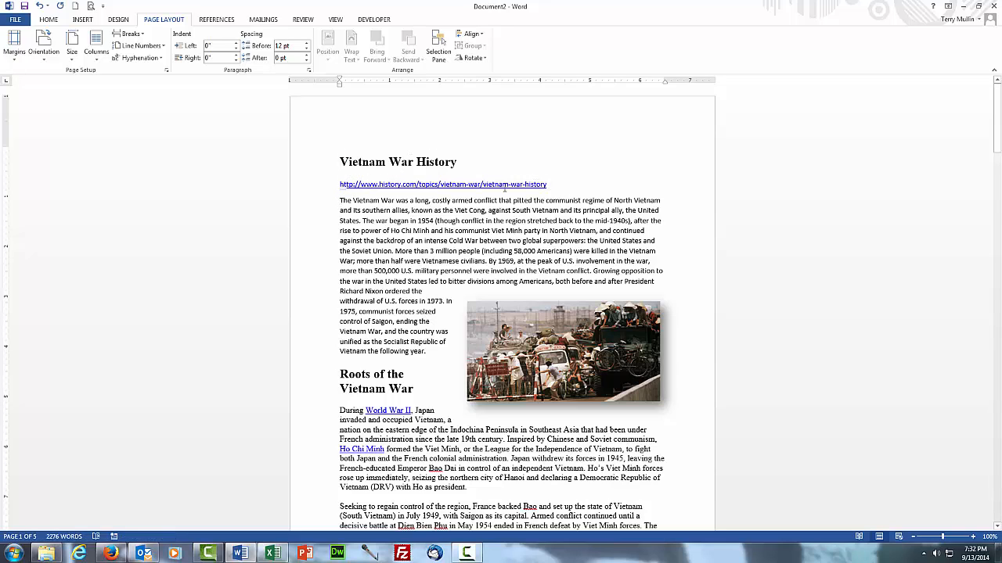
Format the page 1 text from "The Vietnam War was a long" through the Roots of the Vietnam War section in two columns
left_click(342, 194)
left_click(341, 199)
left_click_drag(341, 200, 398, 390)
scroll(701, 357, "up", 5)
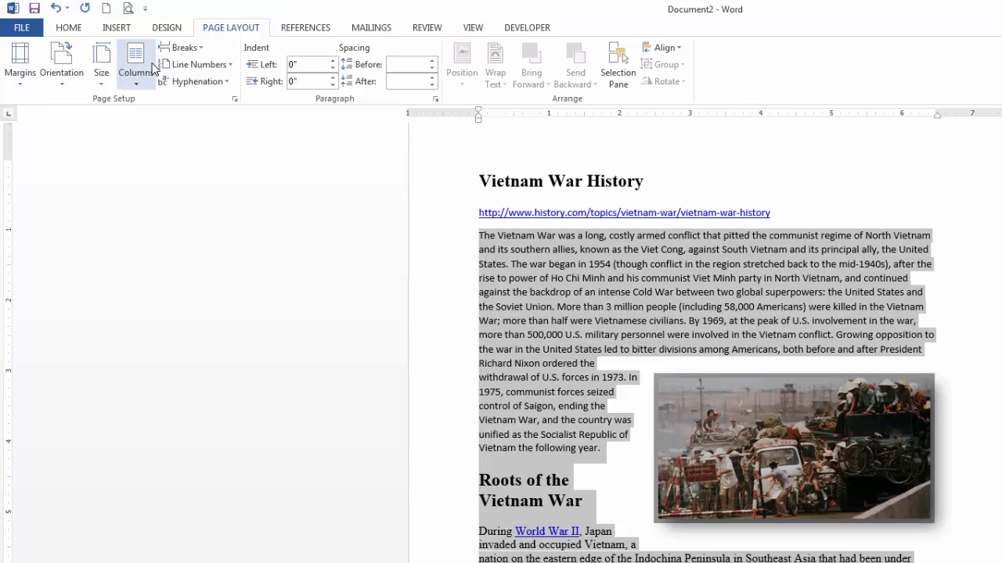
left_click(142, 69)
left_click(160, 140)
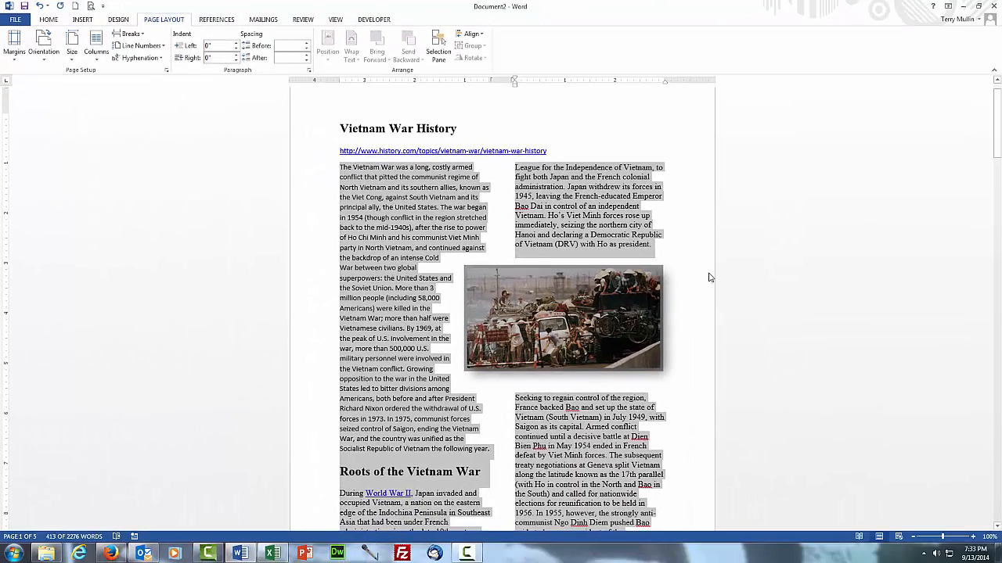
left_click(693, 286)
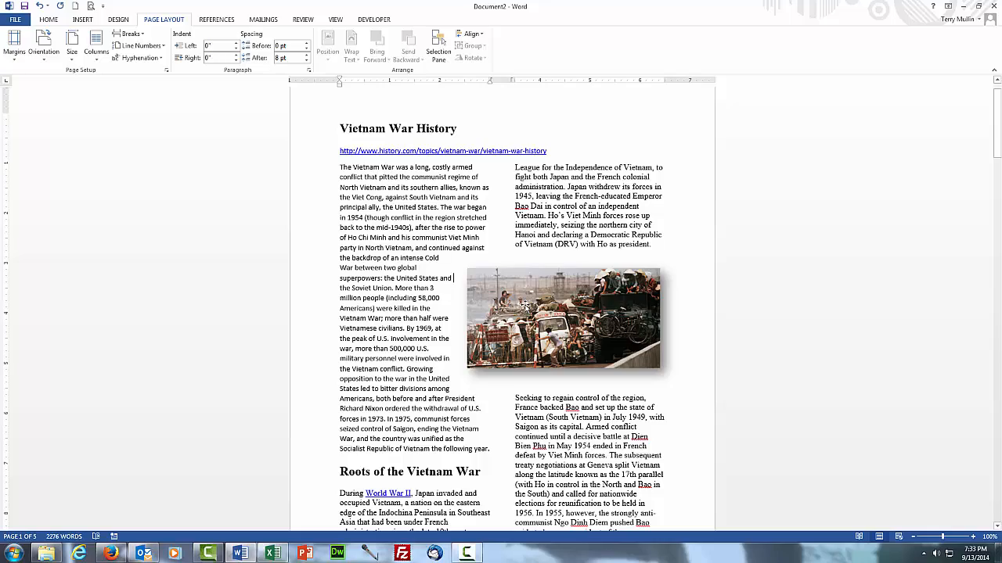
Shrink the truck photo proportionally and place it between the two columns on page 1, with text wrapping around both sides
scroll(663, 295, "down", 5)
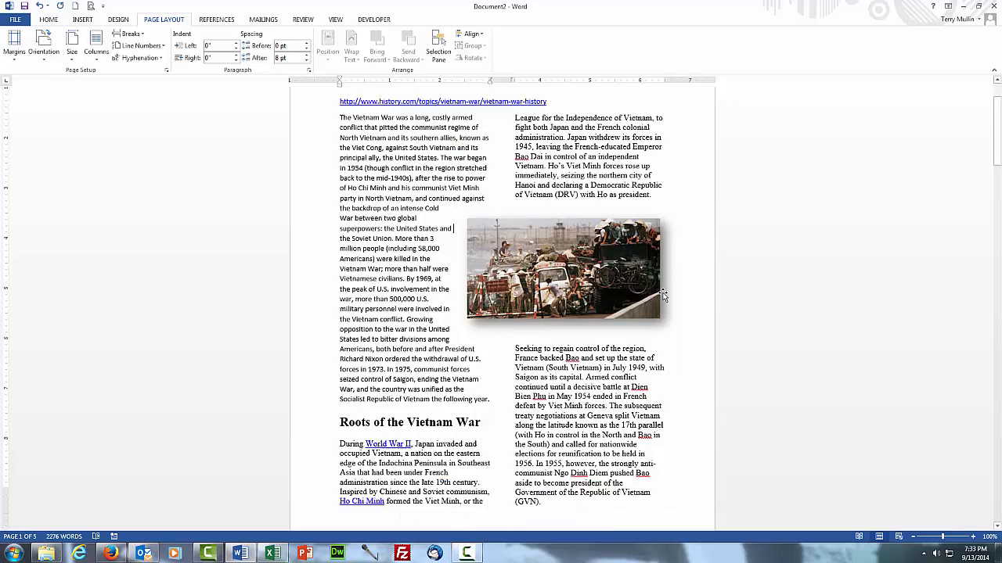
scroll(663, 293, "down", 10)
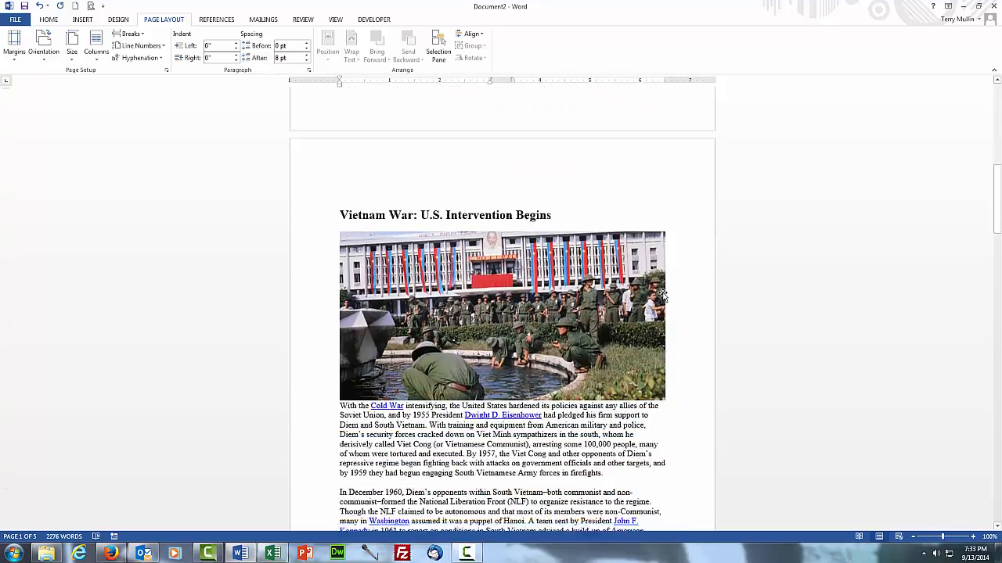
scroll(663, 294, "up", 15)
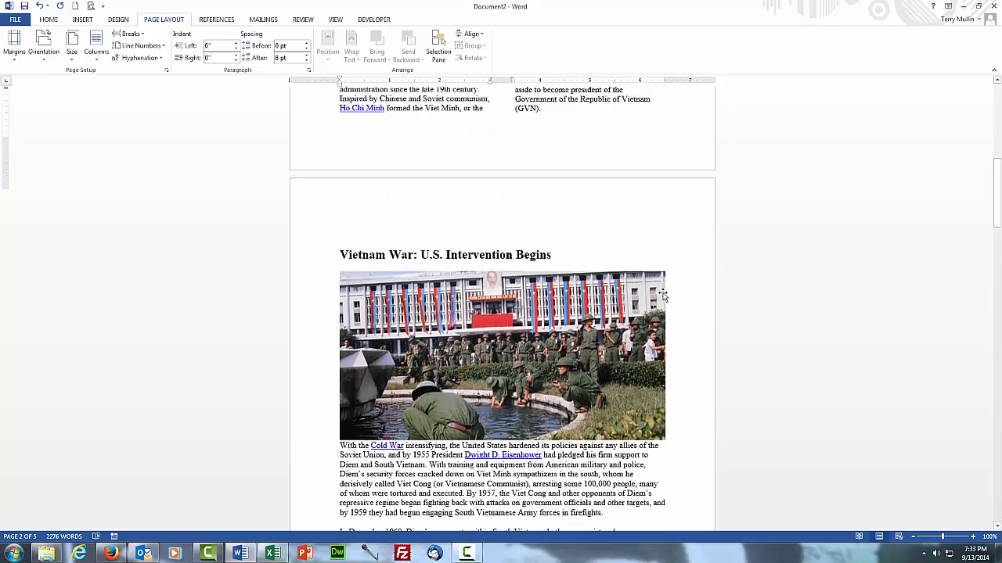
scroll(663, 295, "up", 2)
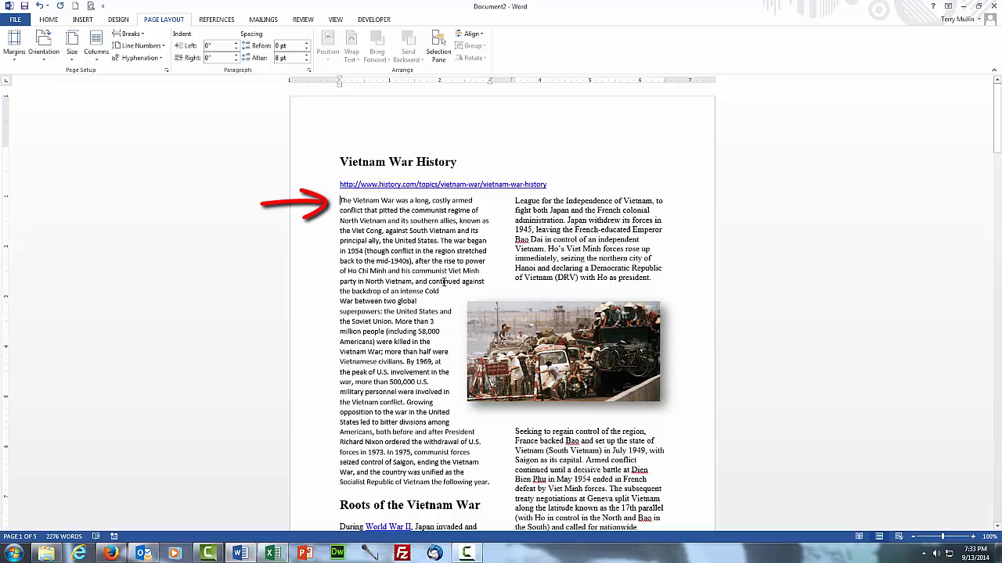
left_click(533, 369)
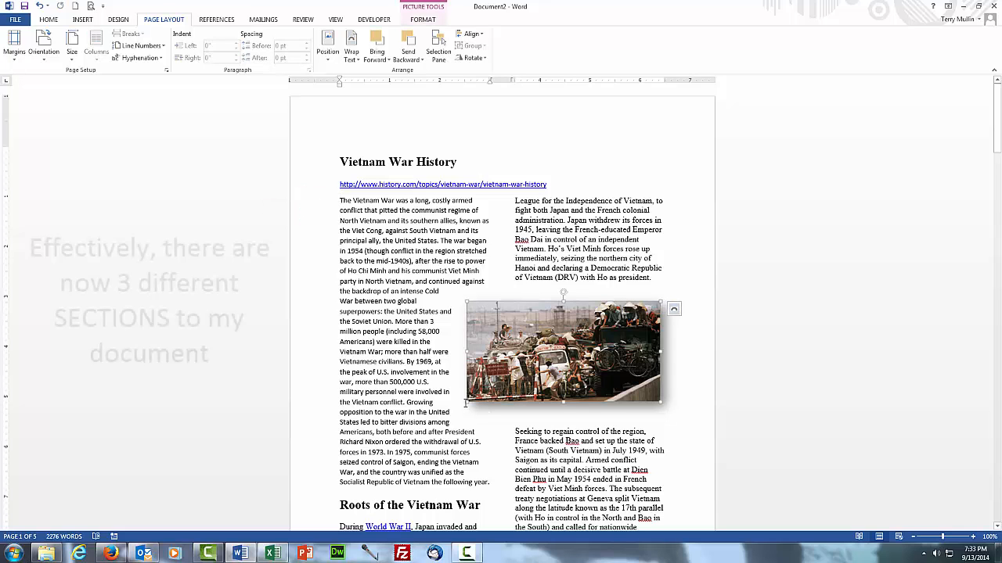
left_click_drag(463, 403, 500, 371)
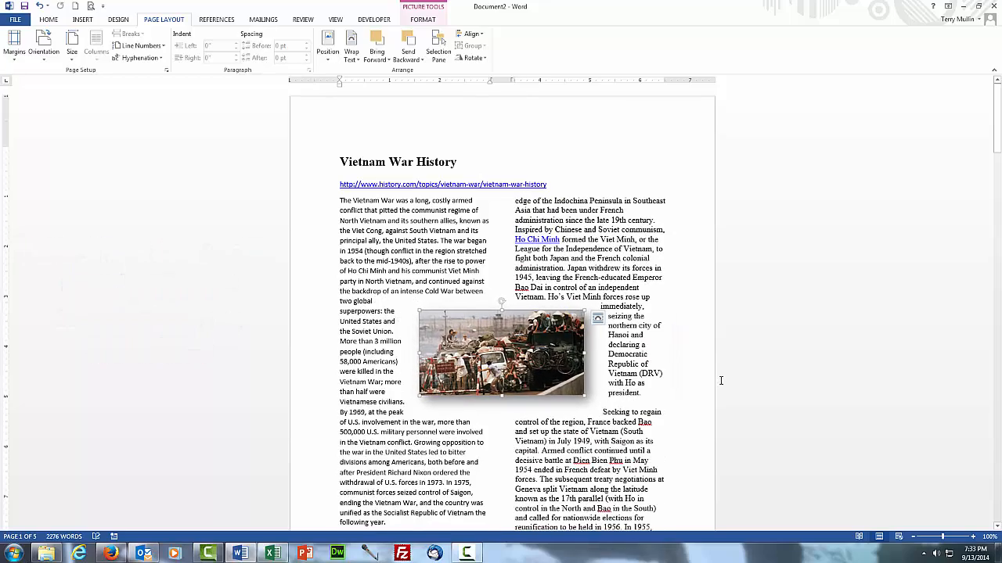
scroll(716, 377, "down", 3)
scroll(714, 374, "down", 2)
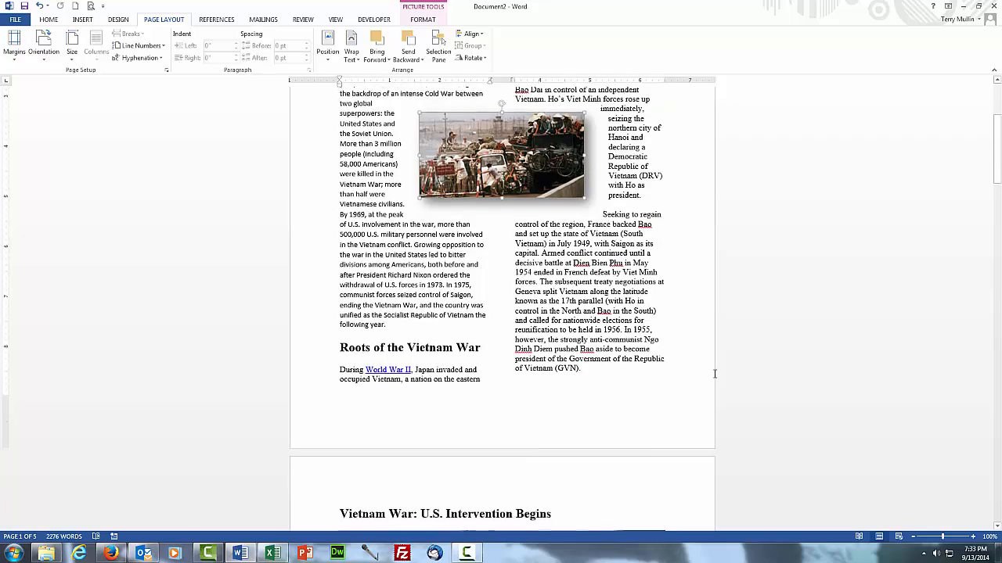
scroll(714, 374, "up", 5)
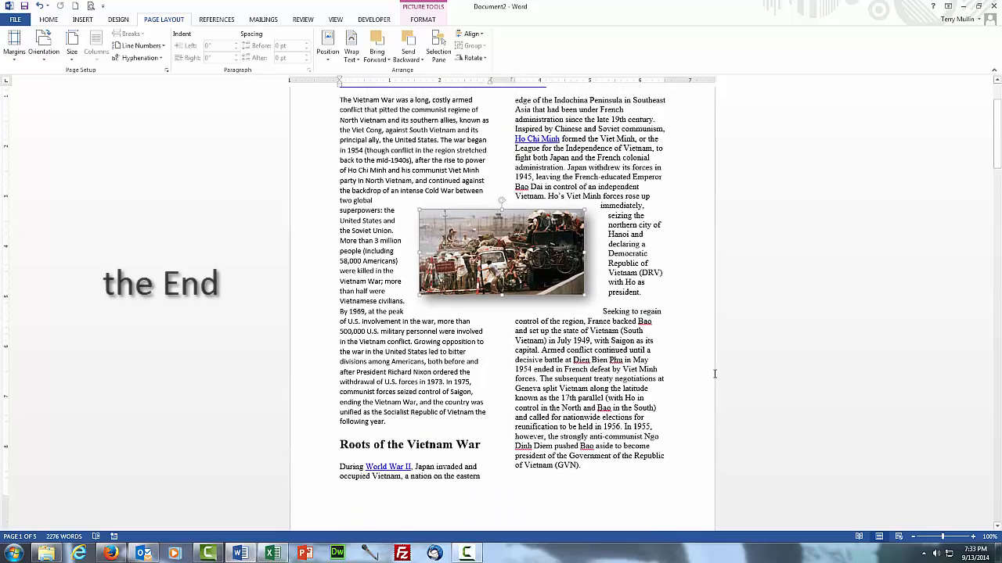